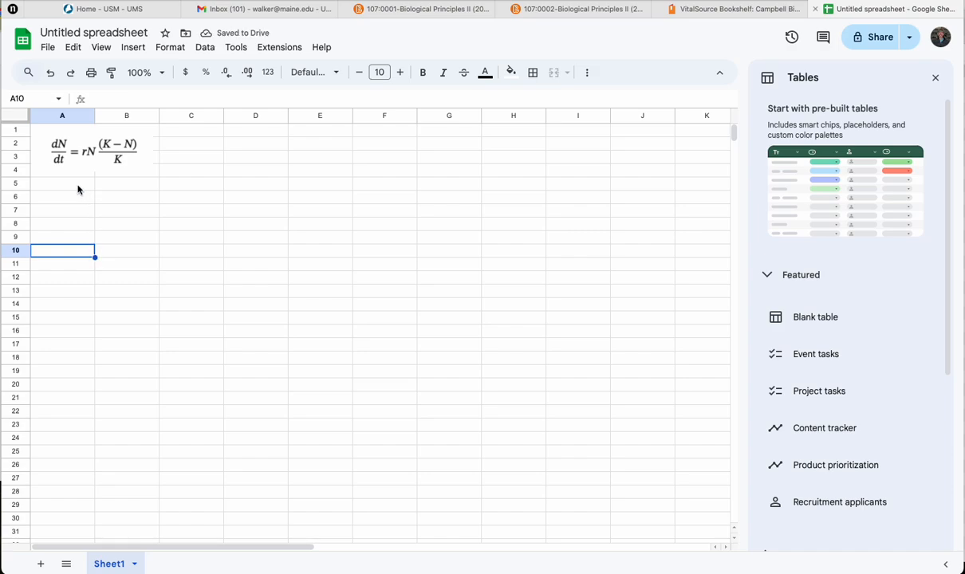
Enter the parameter label N in cell A6 with the value 100 beside it in B6.
left_click(78, 189)
left_click(79, 196)
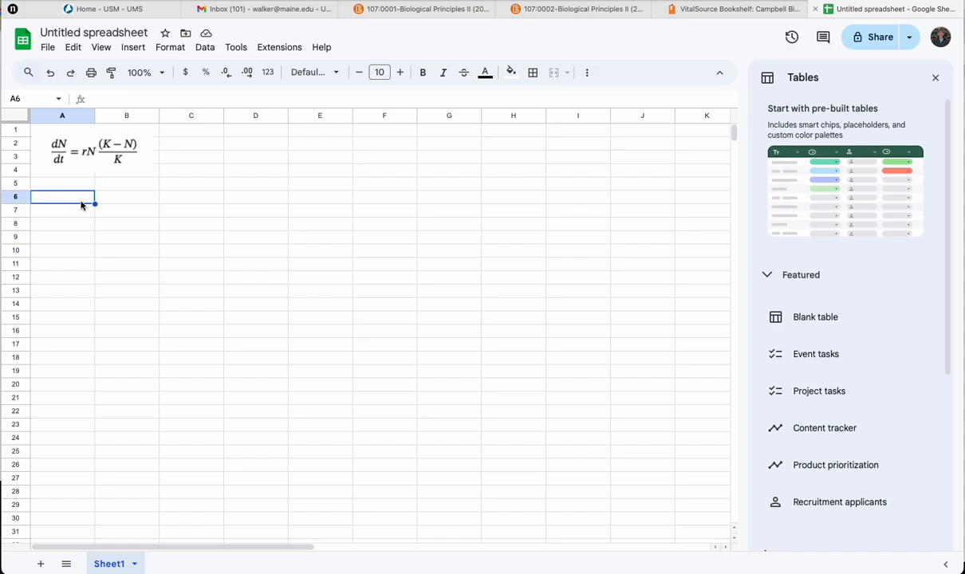
type("N")
key("Tab")
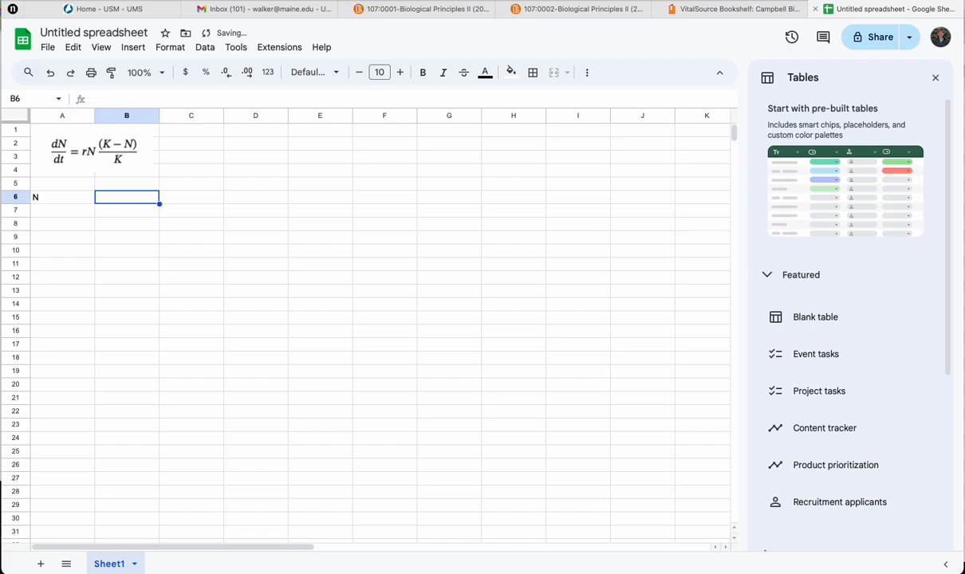
type("100")
key("Return")
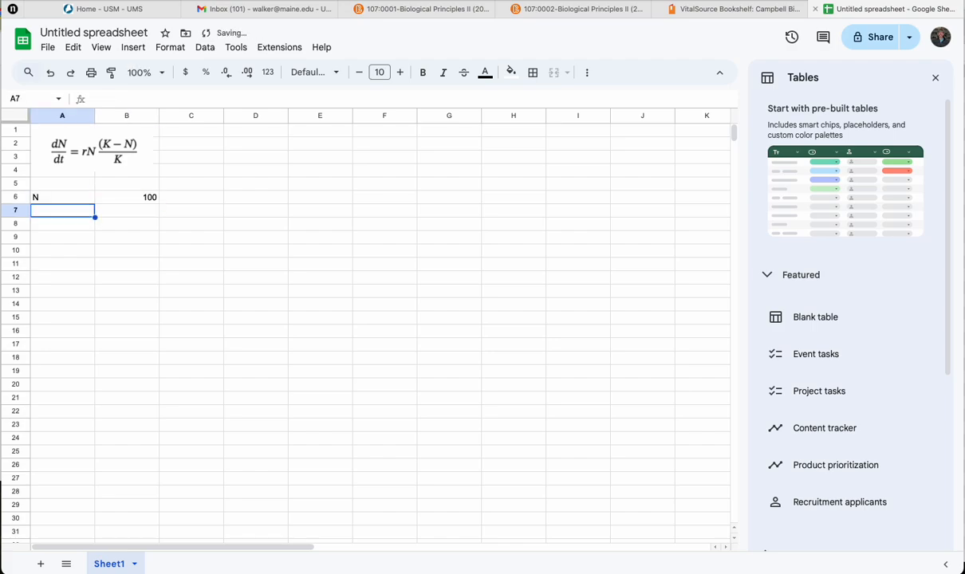
Add the parameter labels K in A7 and r in A8, below N.
type("K")
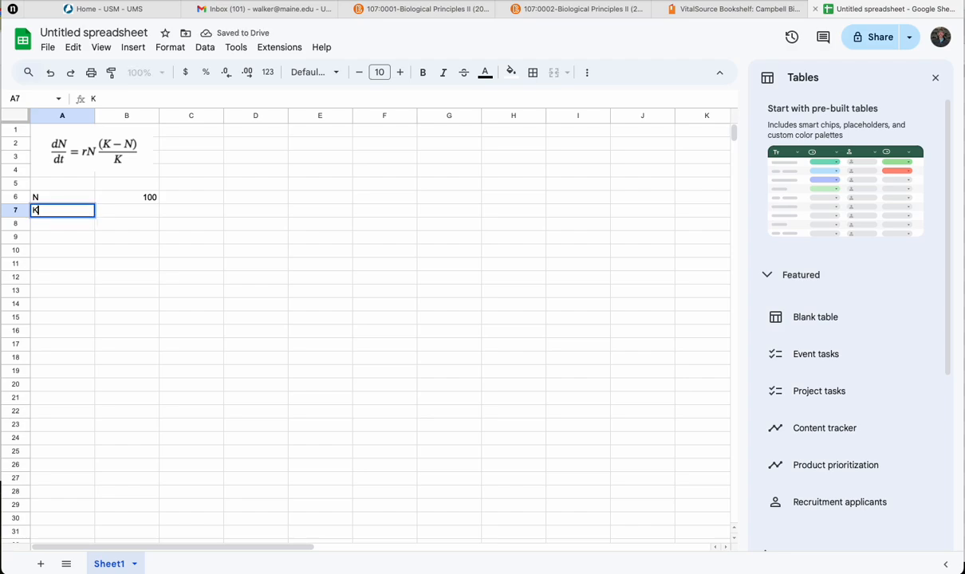
key("Return")
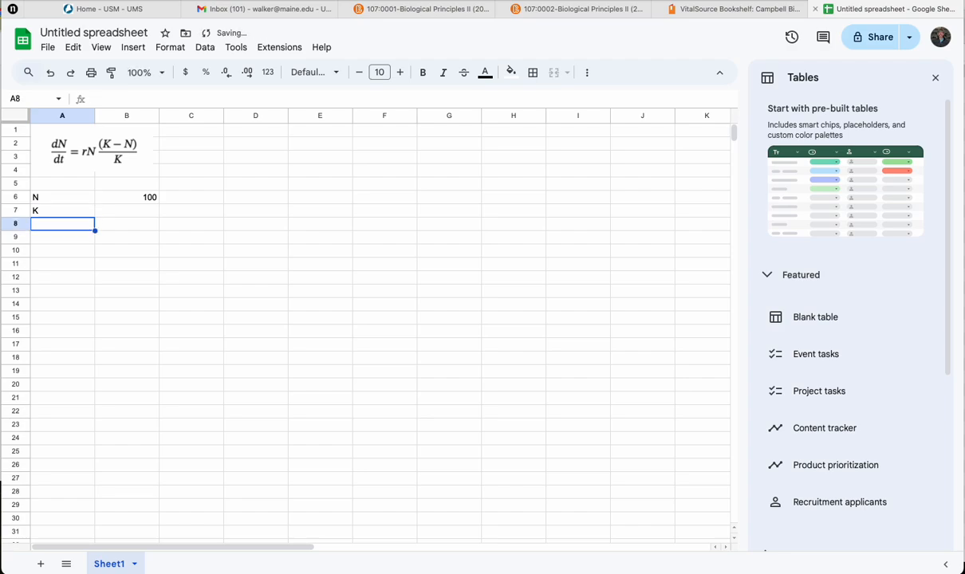
type("r")
key("Tab")
Describe N as "initial population size" in C6 and K as "carrying capacity" in C7.
left_click(200, 202)
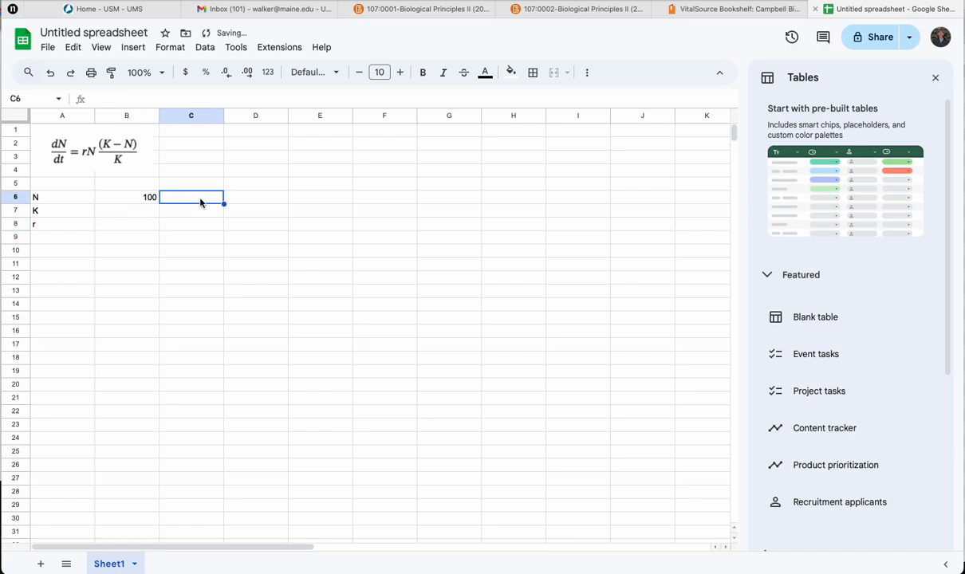
type("initial ")
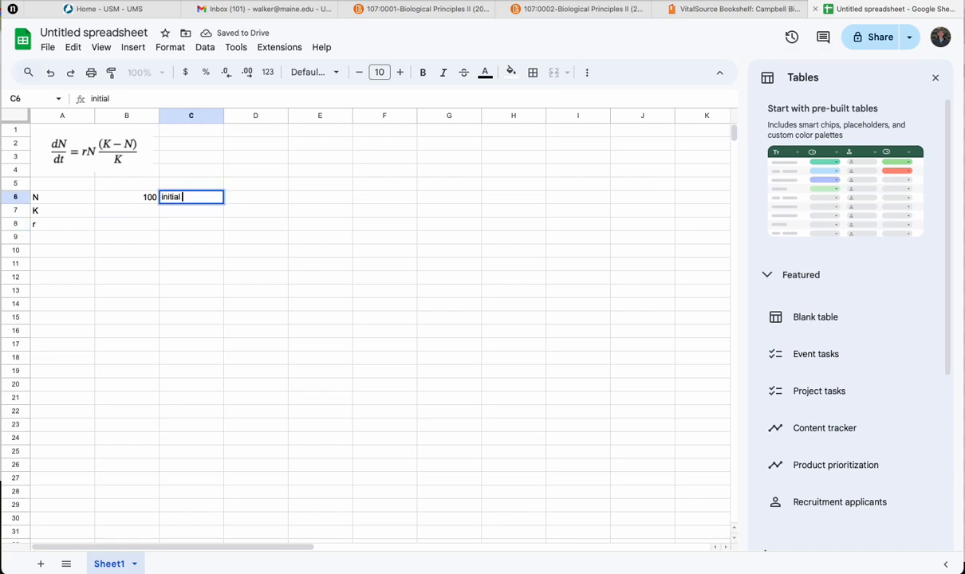
type("population size")
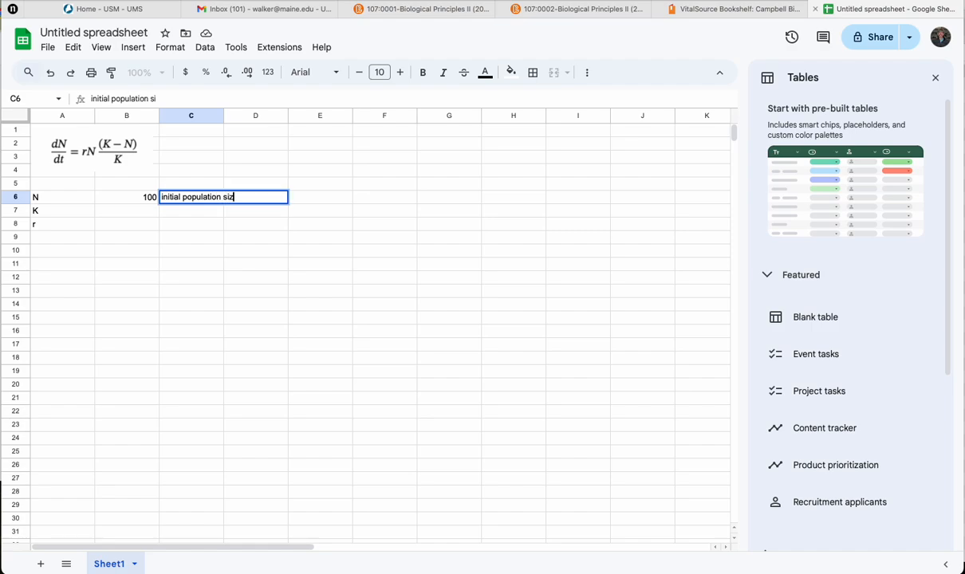
key("Return")
type("ca")
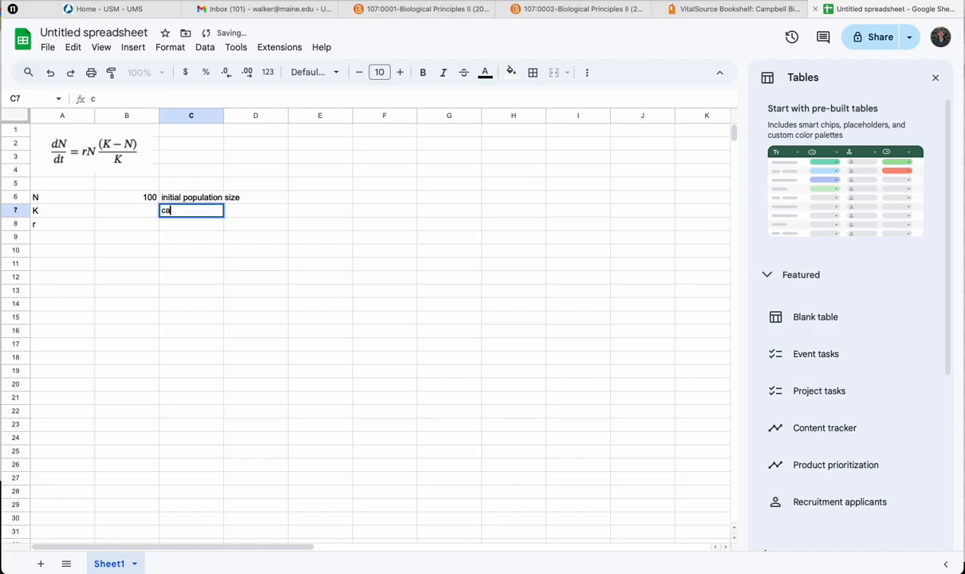
type("rrying capacity")
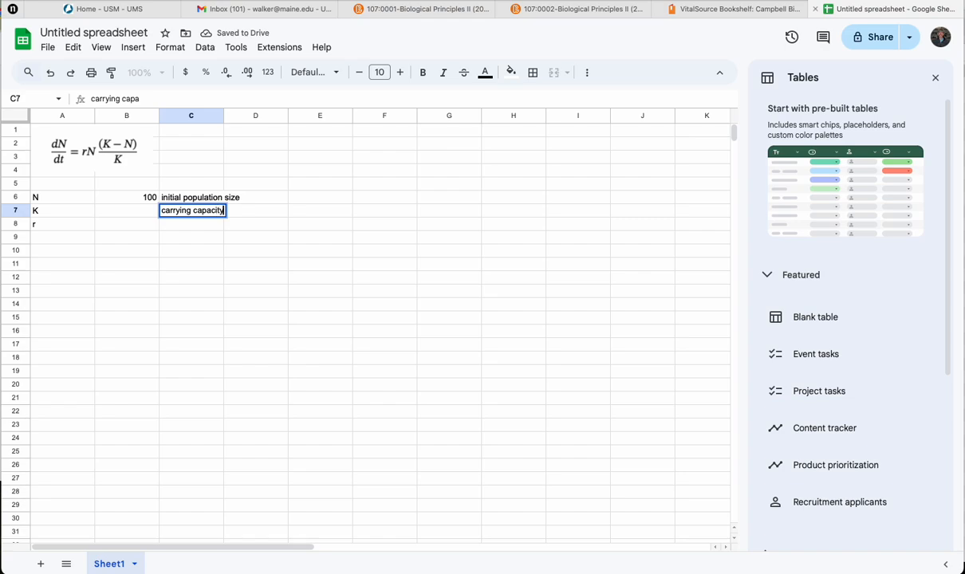
key("Return")
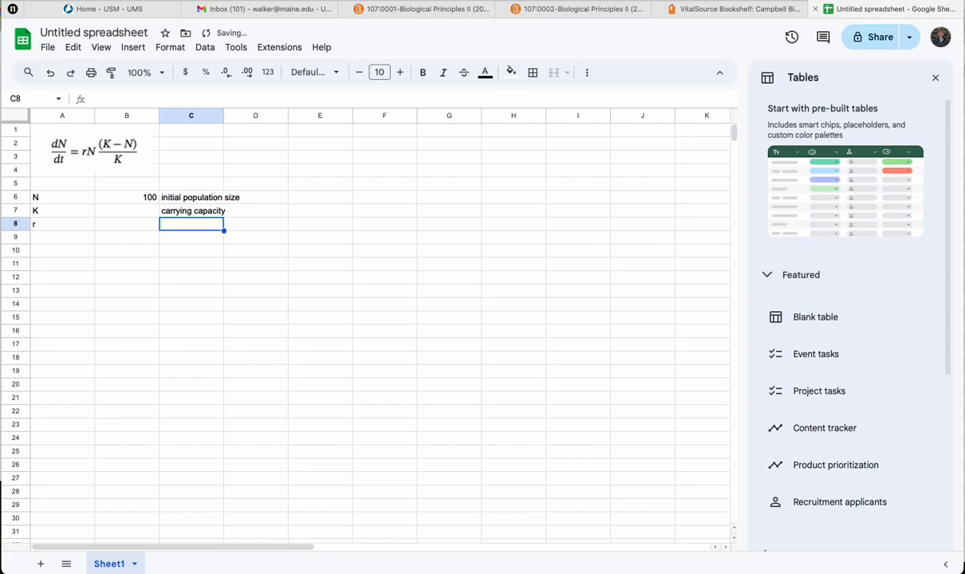
Describe r as "intrinsic population growth rate" in C8.
type("intrinci")
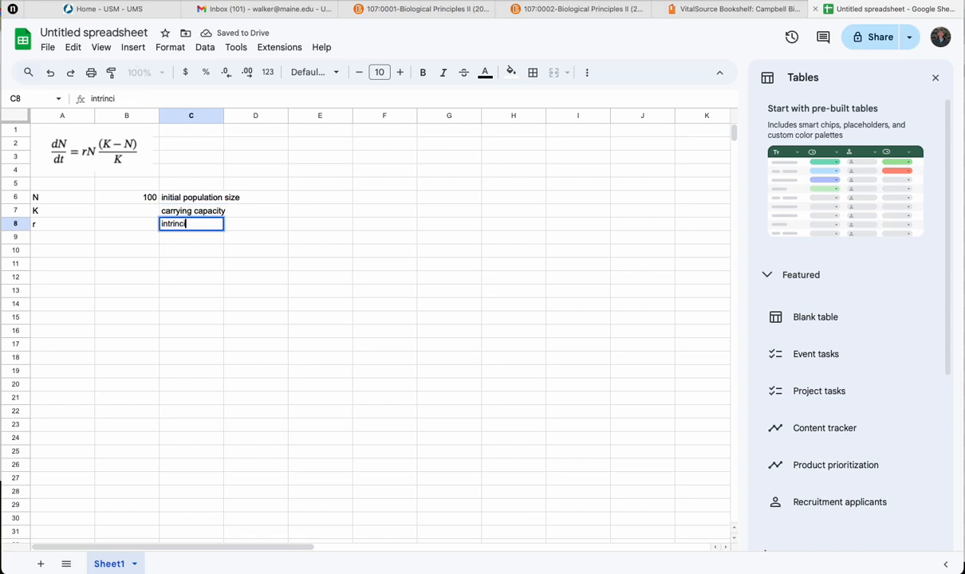
key("BackSpace")
key("BackSpace")
type("sic population ")
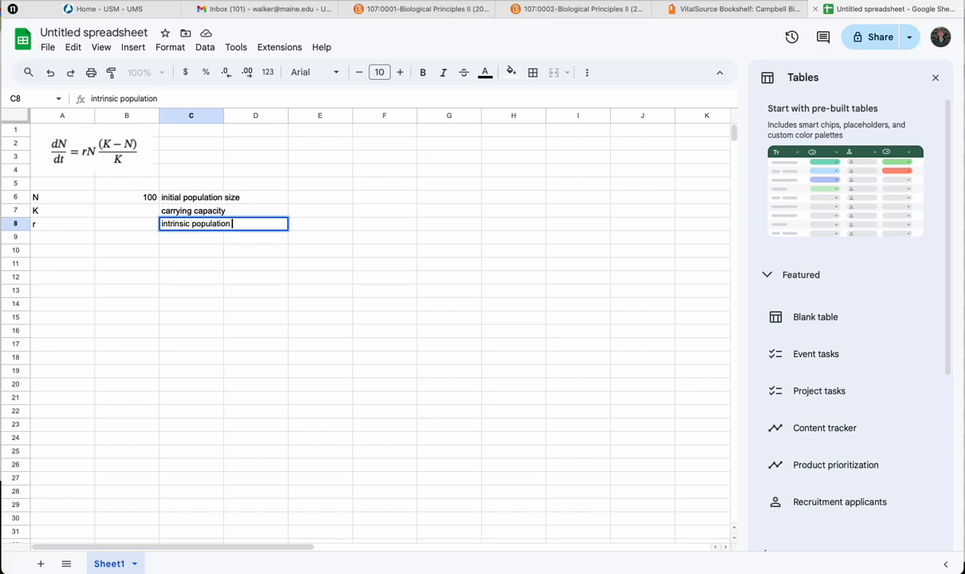
type("growth rate")
left_click(163, 260)
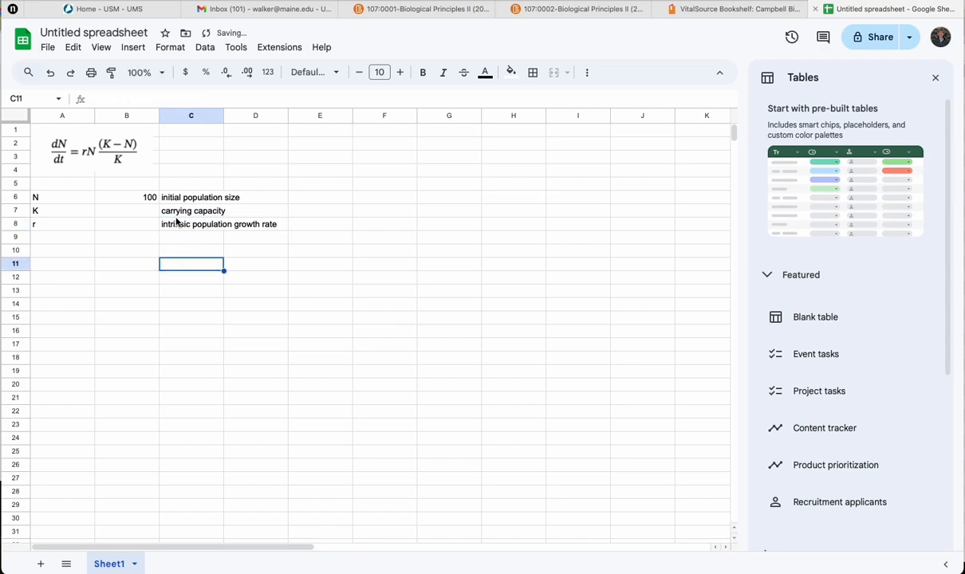
Enter 1000 for the carrying capacity in B7 and 0.5 for the growth rate in B8.
left_click(146, 214)
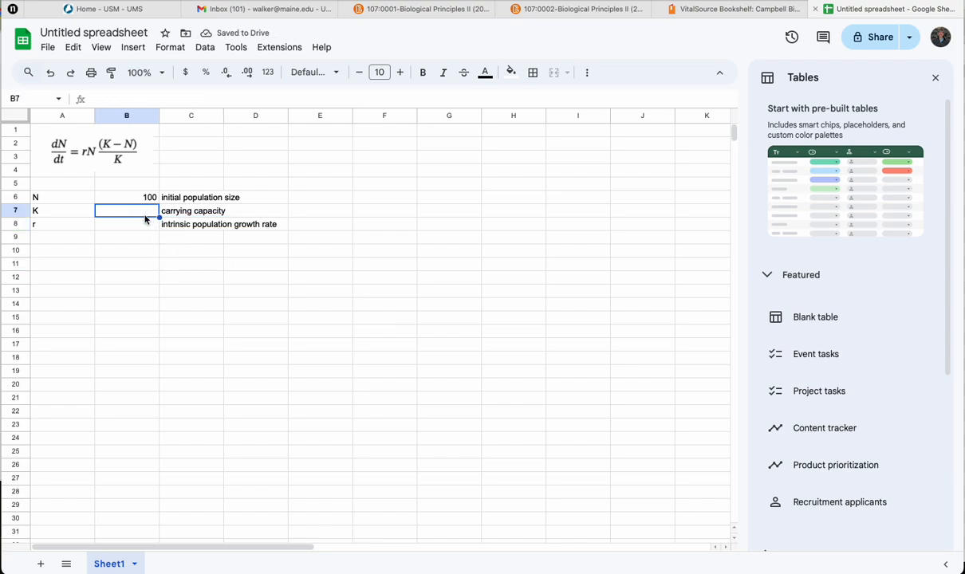
type("1000")
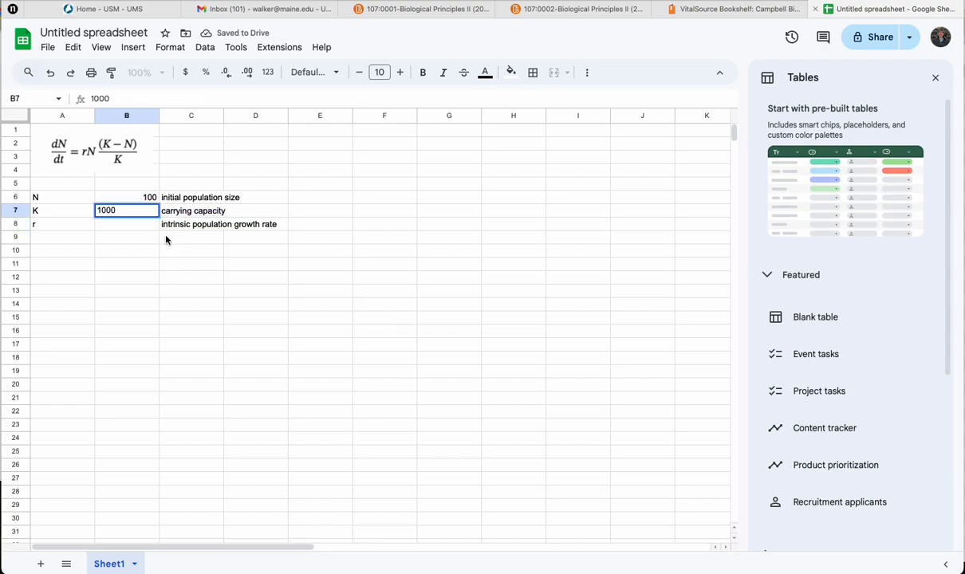
left_click(149, 229)
type("0.5")
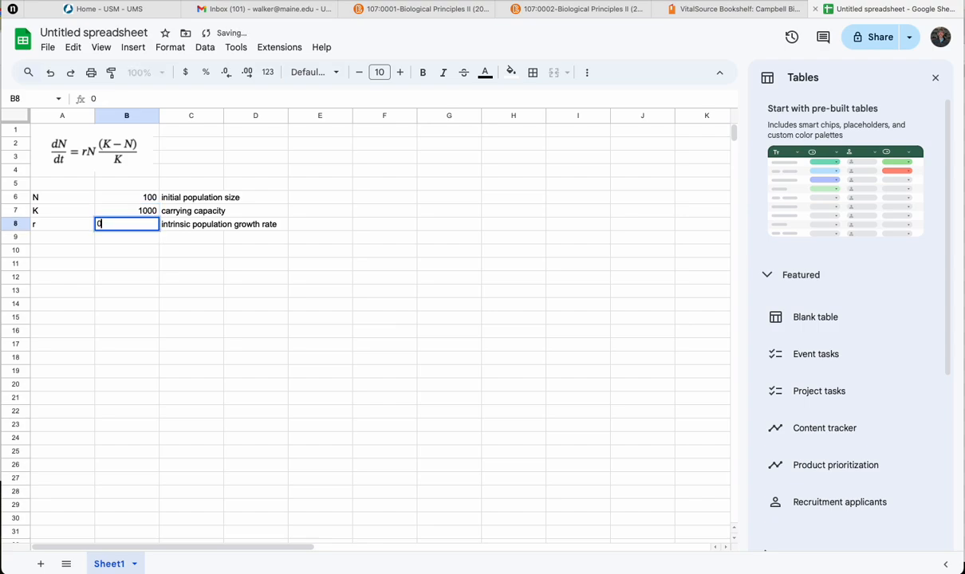
left_click(180, 299)
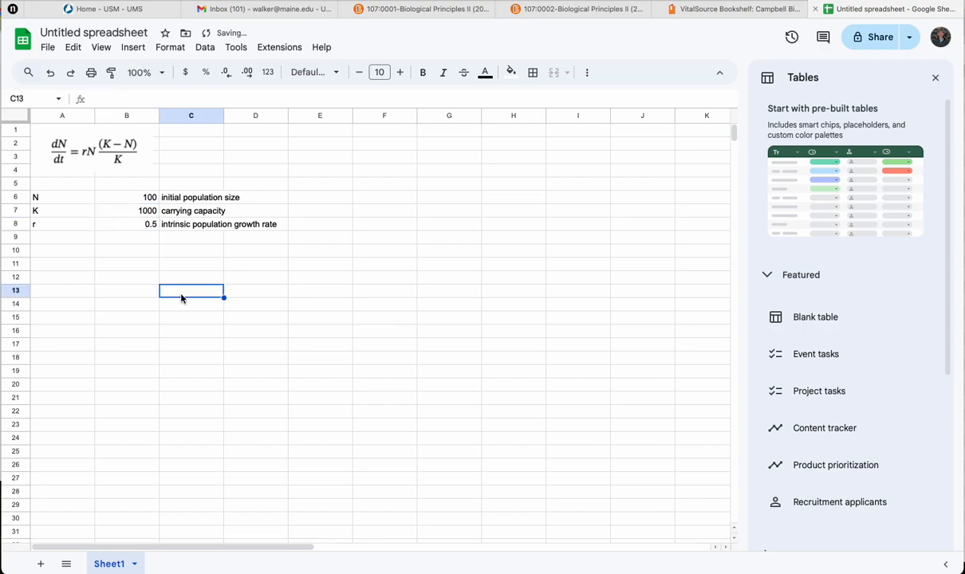
Change the intrinsic growth rate in B8 to 0.2.
left_click(142, 227)
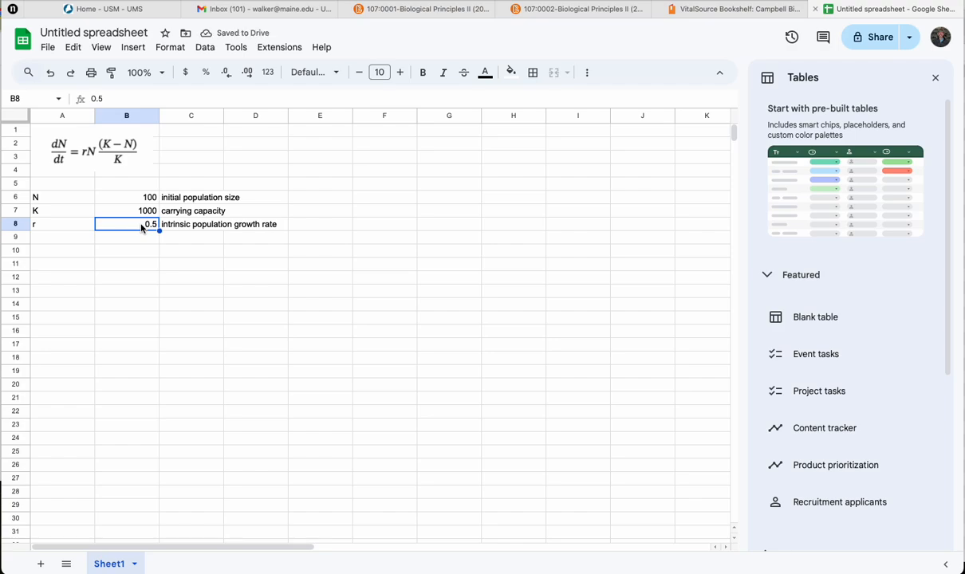
type("0.2")
key("Return")
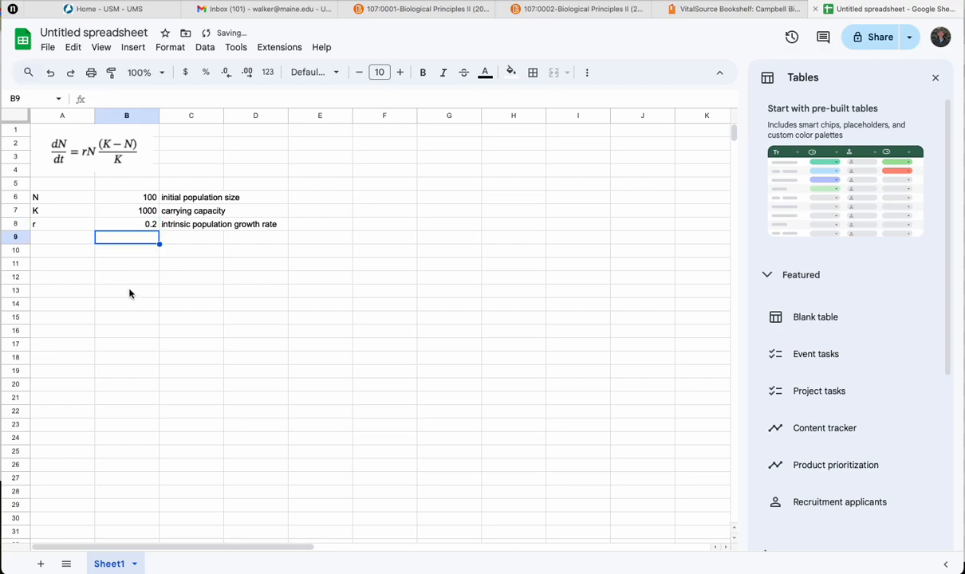
Enter the column headings Generation in A10 and N in B10.
left_click(89, 254)
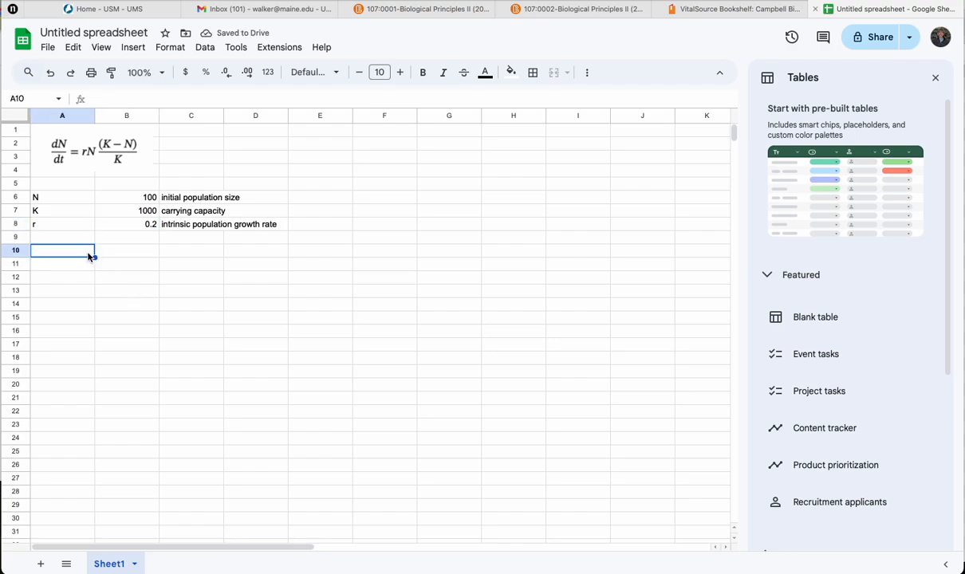
type("Generation")
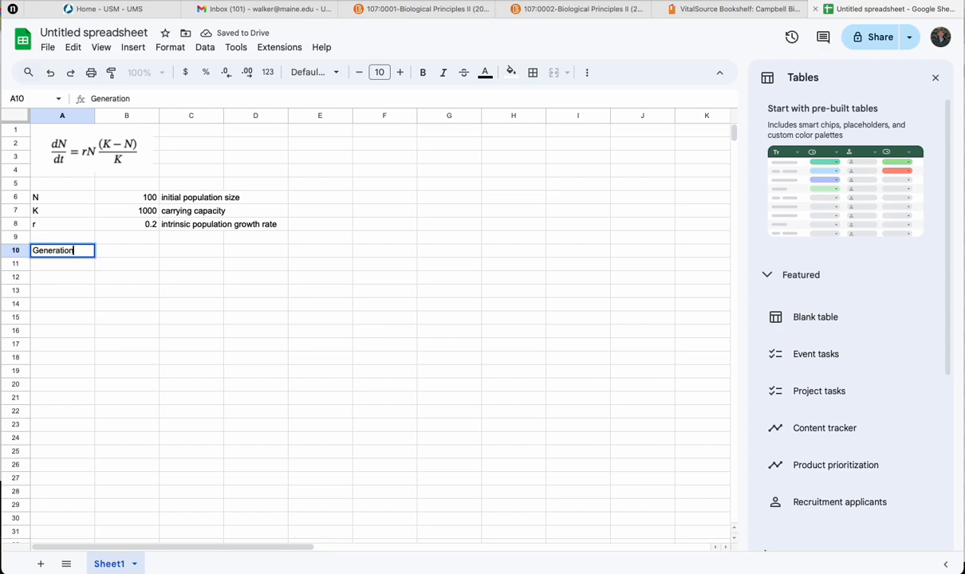
key("Tab")
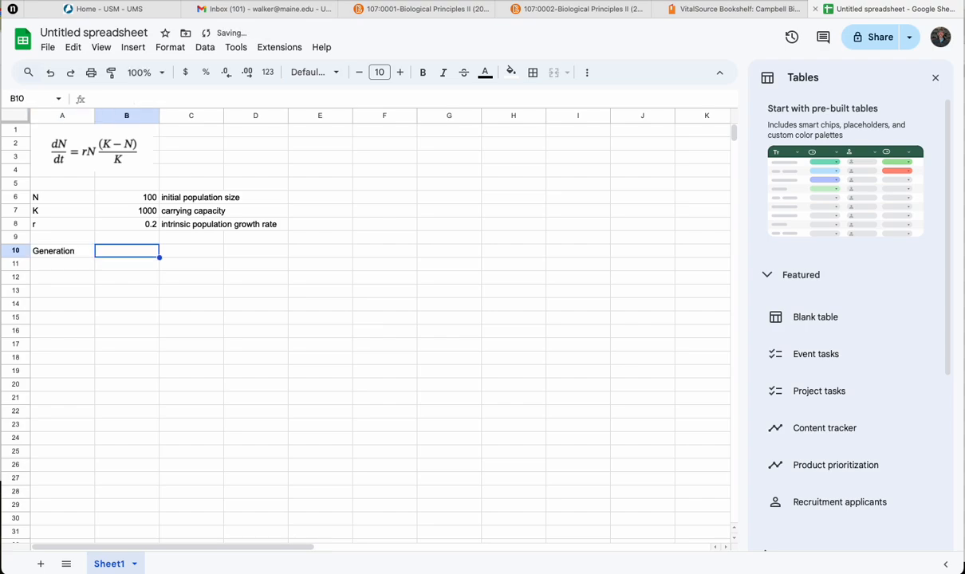
type("N")
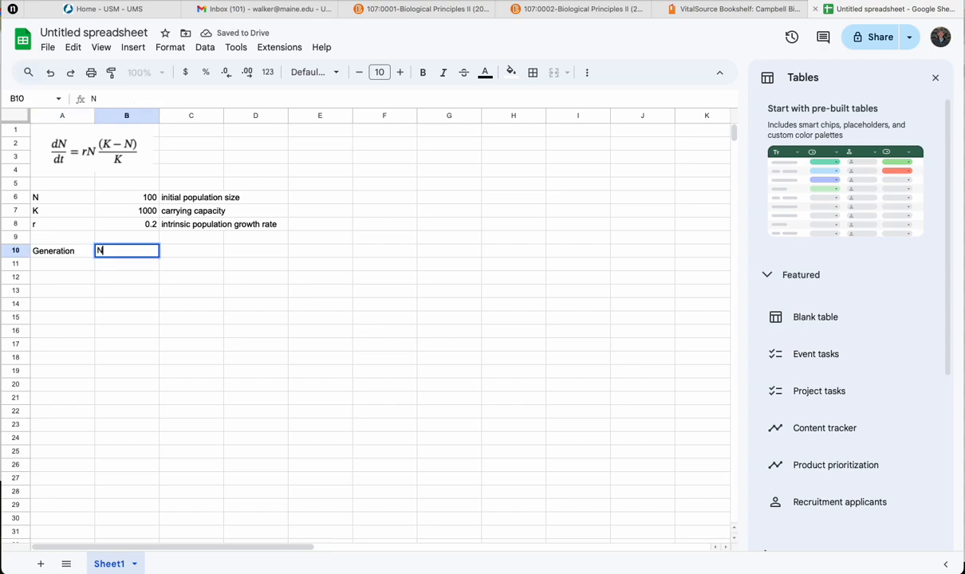
key("Return")
Start the table with generation 0 in A11 and link its N in B11 to the initial population size with =B6.
type("0")
key("Tab")
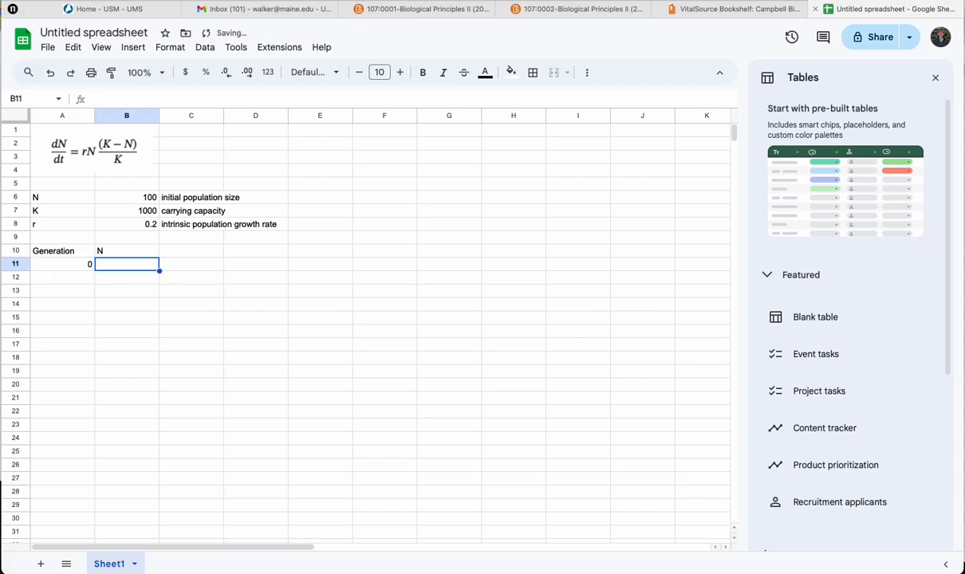
type("=")
left_click(128, 198)
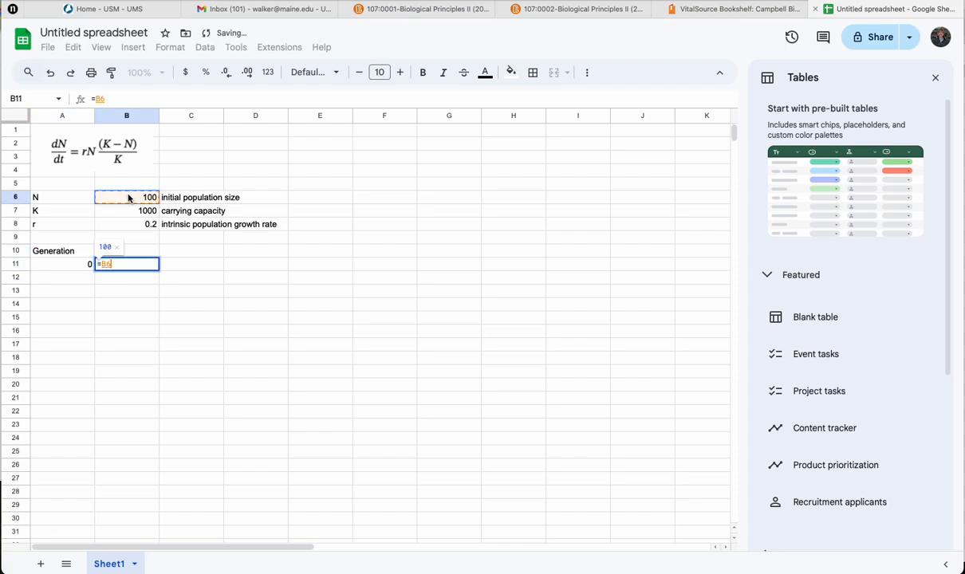
key("Return")
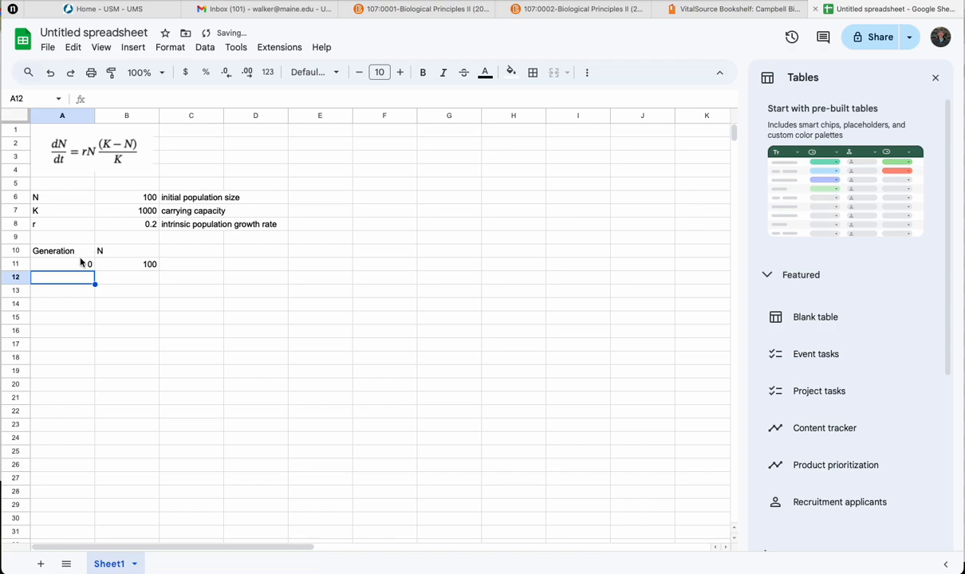
Enter generations 1 and 2 in A12 and A13, and extend the numbering down to A111.
type("1")
key("Return")
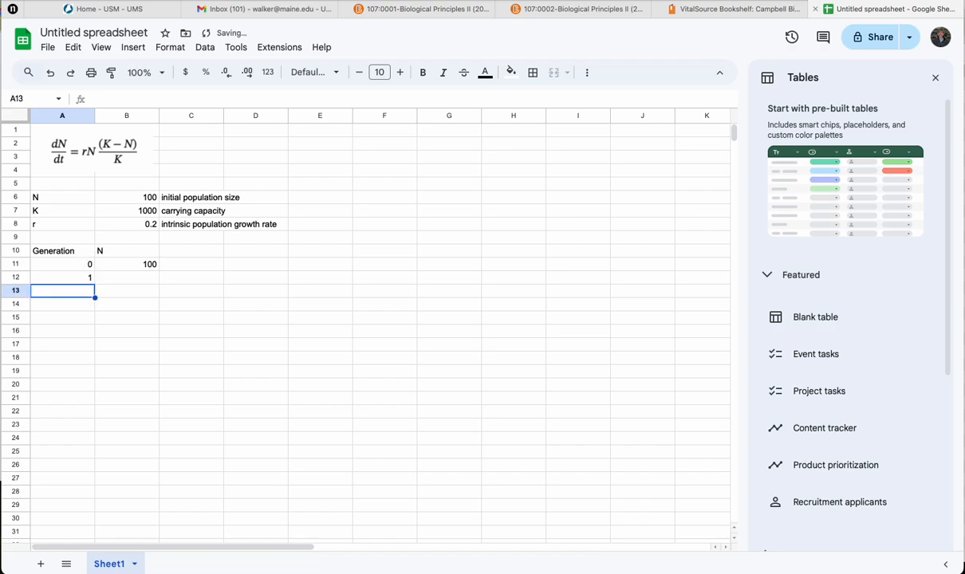
type("2")
key("Return")
left_click_drag(89, 265, 94, 479)
scroll(184, 409, "up", 15)
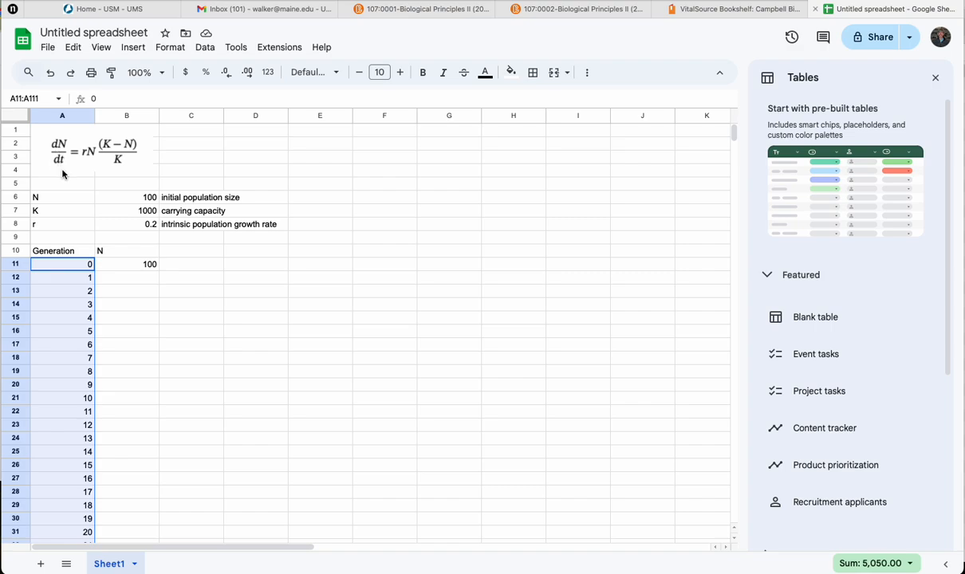
left_click(204, 147)
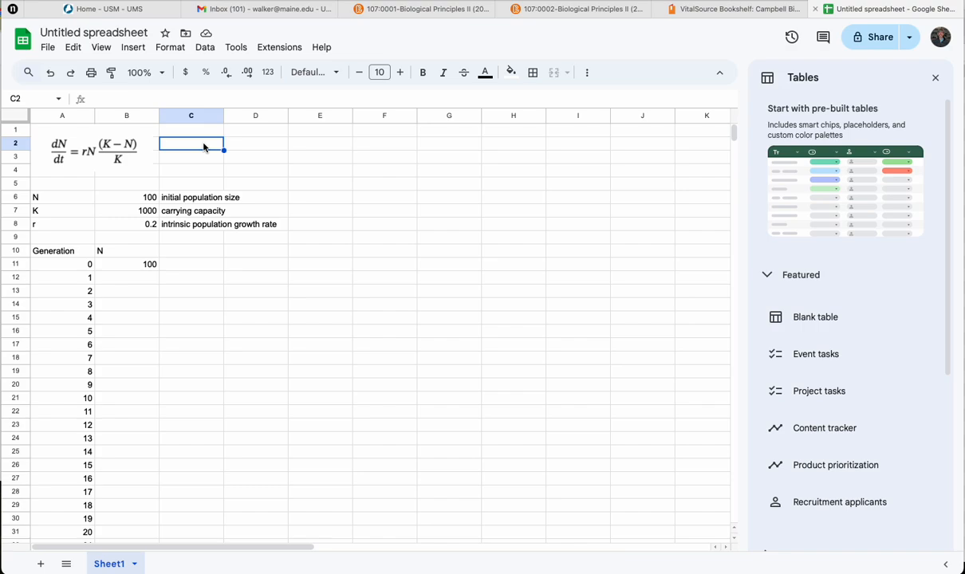
type("N1 - N")
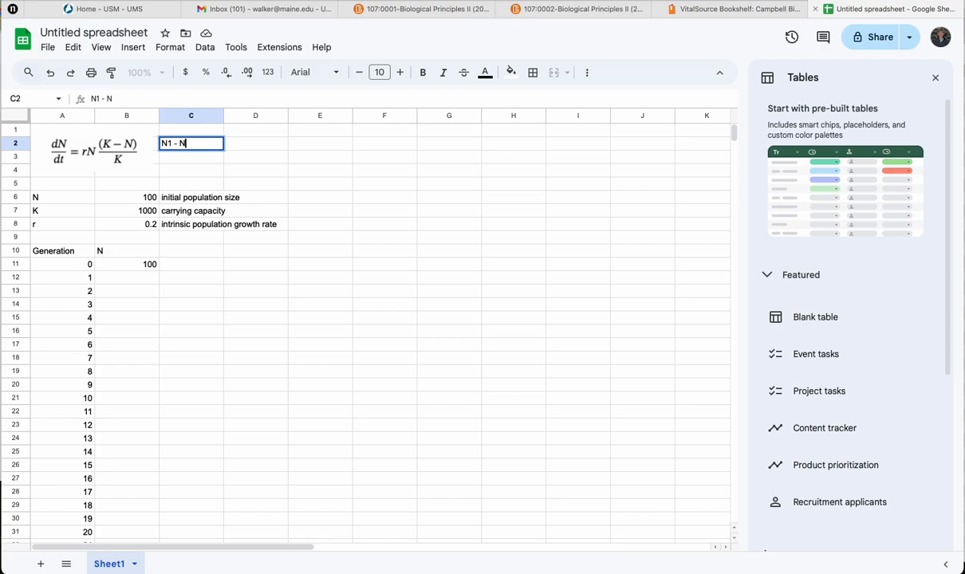
type("0")
type(" =")
left_click(163, 144)
type("=")
left_click(213, 146)
key("BackSpace")
key("BackSpace")
key("BackSpace")
key("BackSpace")
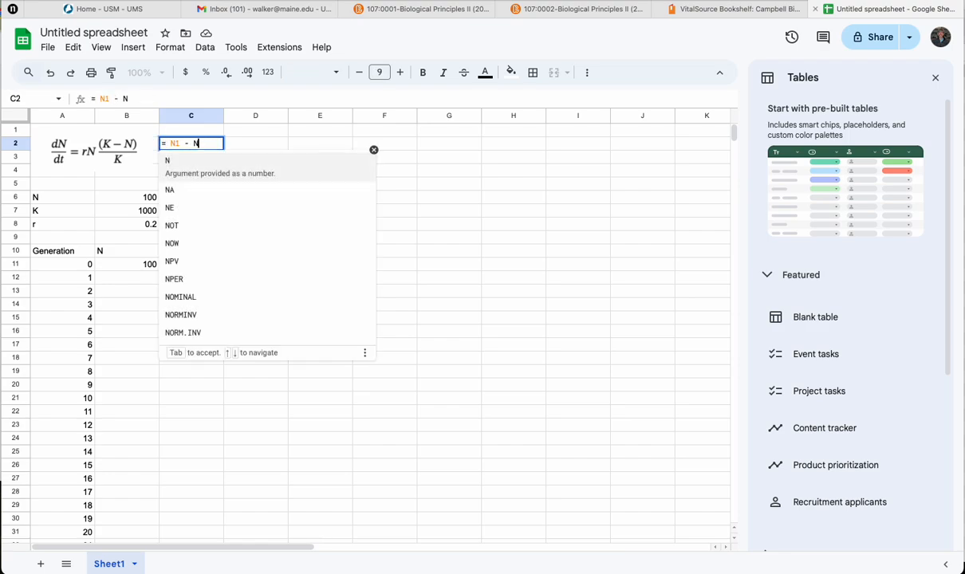
key("BackSpace")
key("BackSpace")
key("BackSpace")
key("BackSpace")
key("BackSpace")
key("BackSpace")
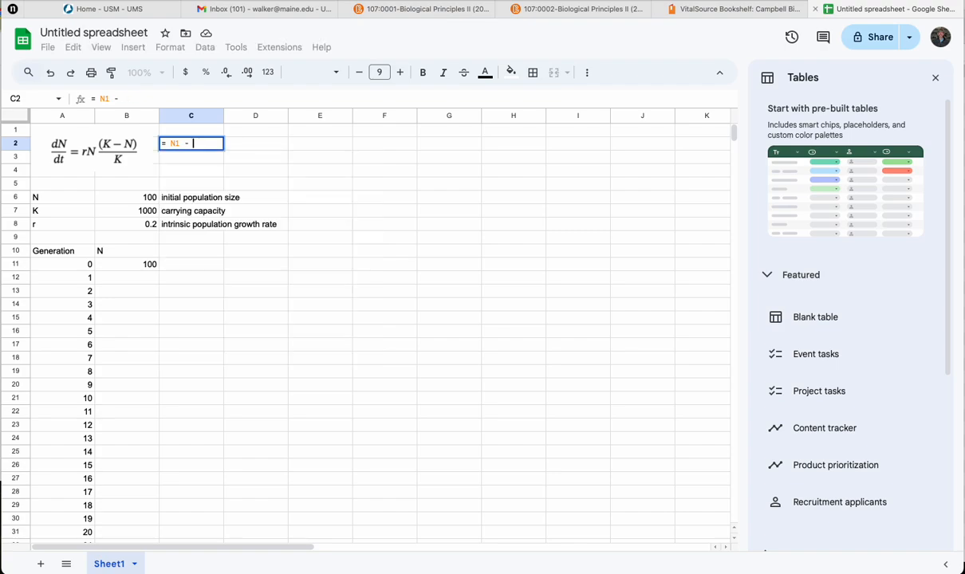
key("BackSpace")
key("BackSpace")
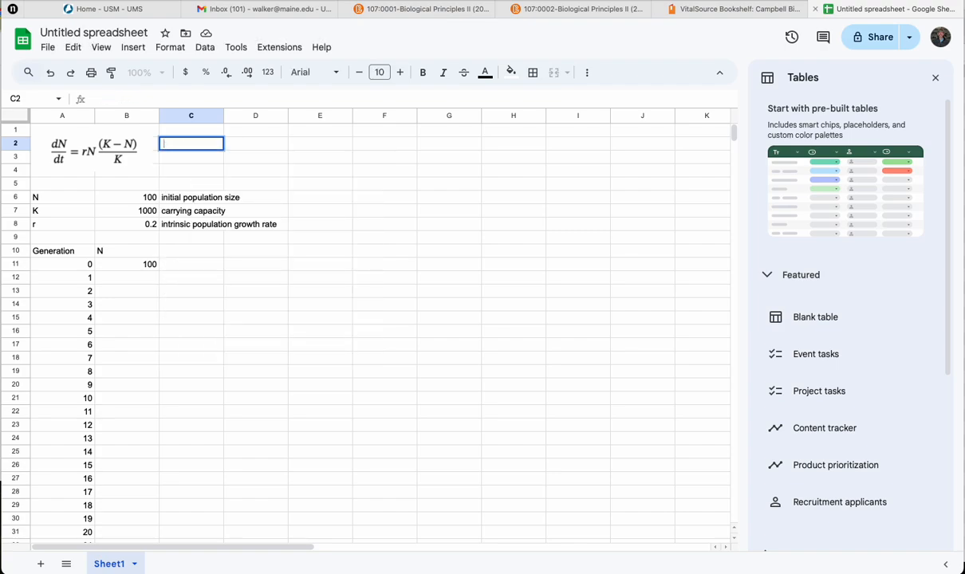
Enter the note N(t) - N(t-1) = rhs in C2 beside the growth equation.
type("N1 - N0")
key("BackSpace")
key("BackSpace")
key("BackSpace")
key("BackSpace")
key("BackSpace")
key("BackSpace")
type("(t) - N(t-1)")
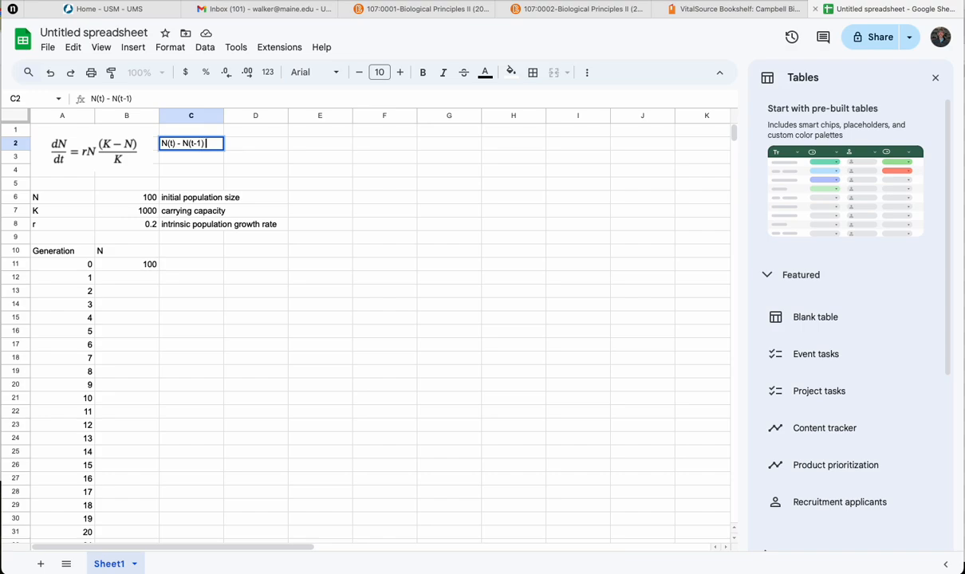
type(" = rhs")
key("Return")
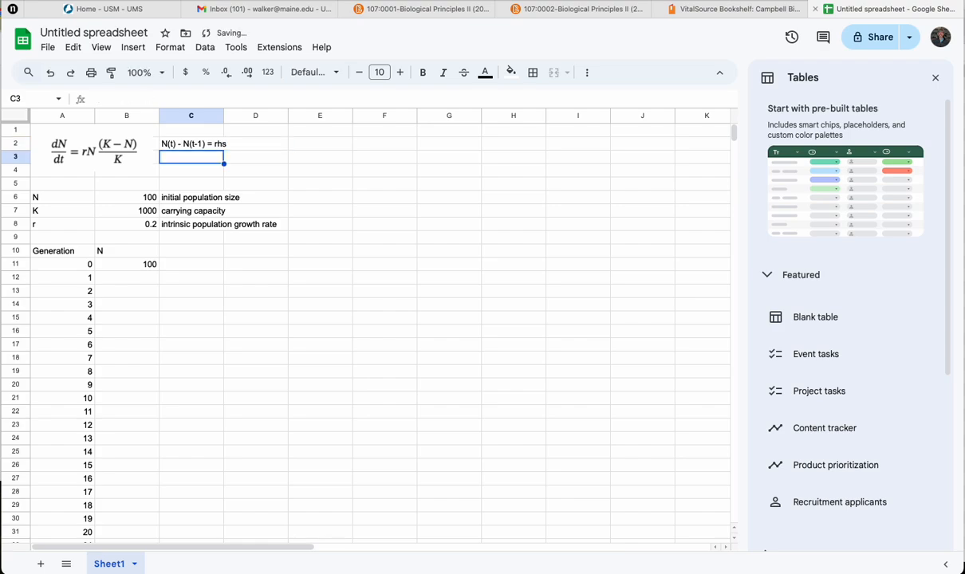
Add the rearranged form N(t) = N(t-1) + rhs as a note in C3.
type("N(t) =")
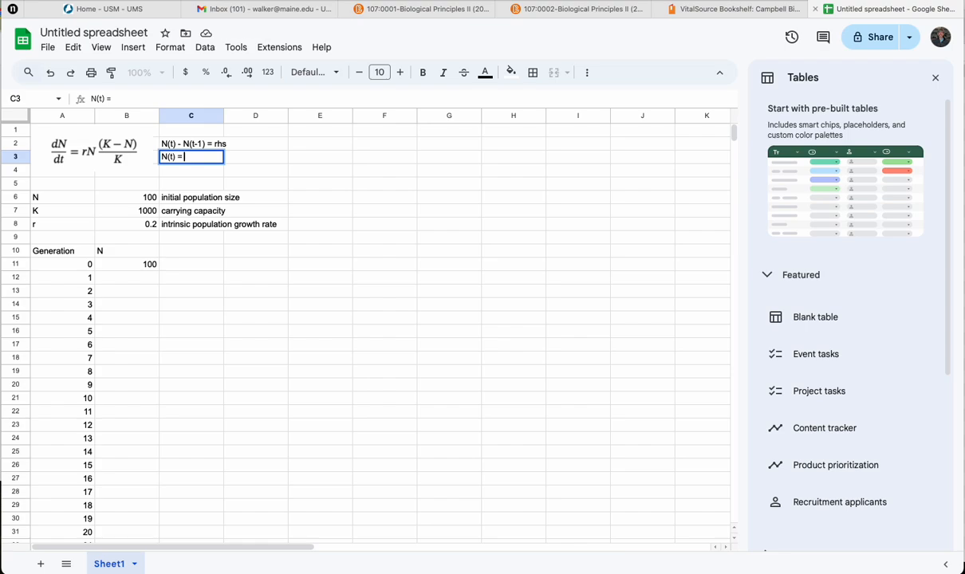
type(" N(t-1)_")
key("BackSpace")
type("+ rhs")
key("Return")
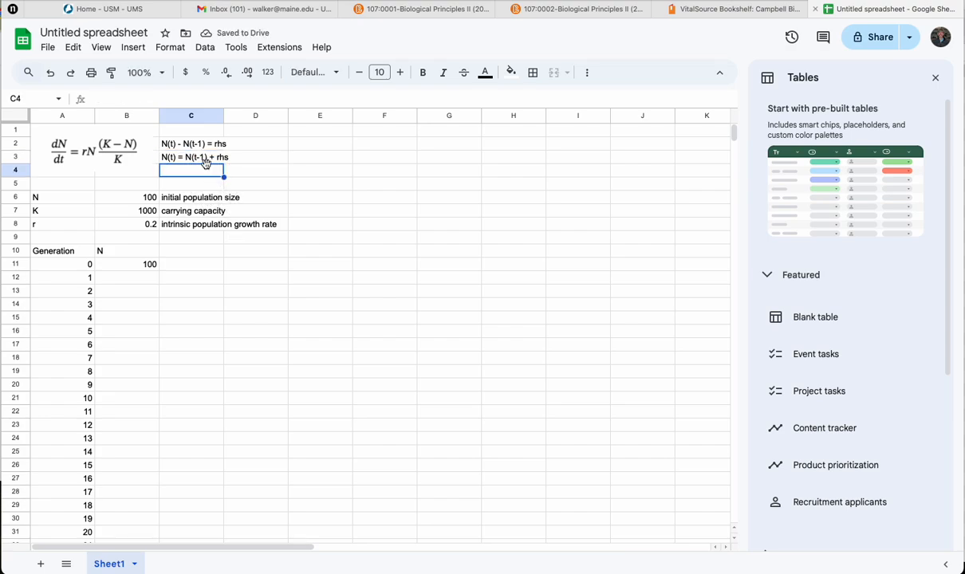
Calculate generation 1's population size in B12 with the formula =B11 + B8*B11*(B7-B11)/B7.
left_click(143, 279)
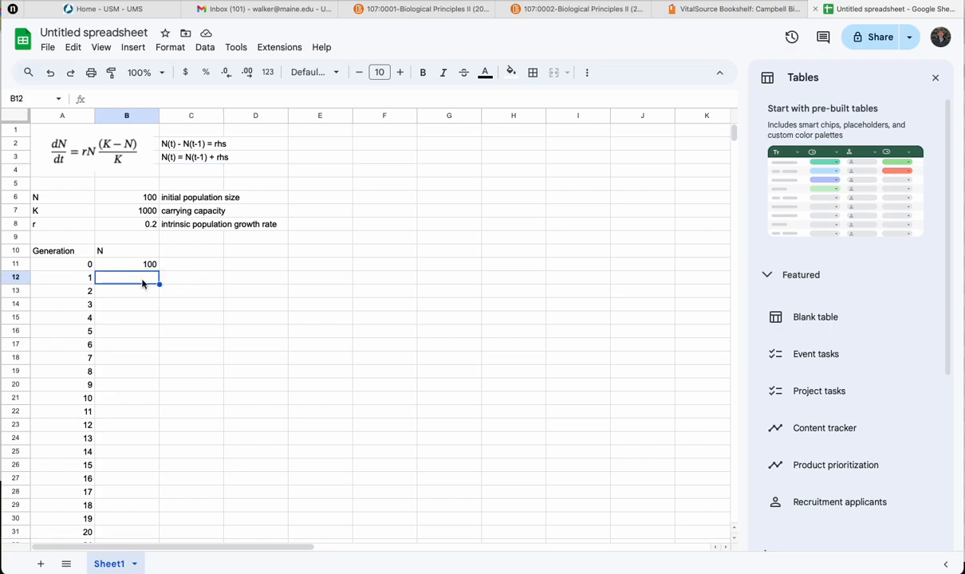
type("=")
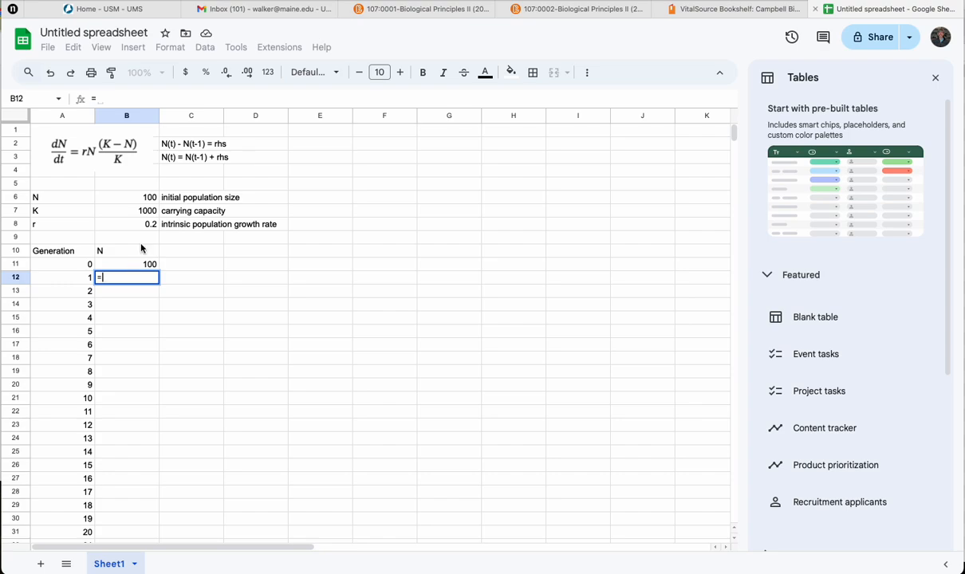
left_click(133, 267)
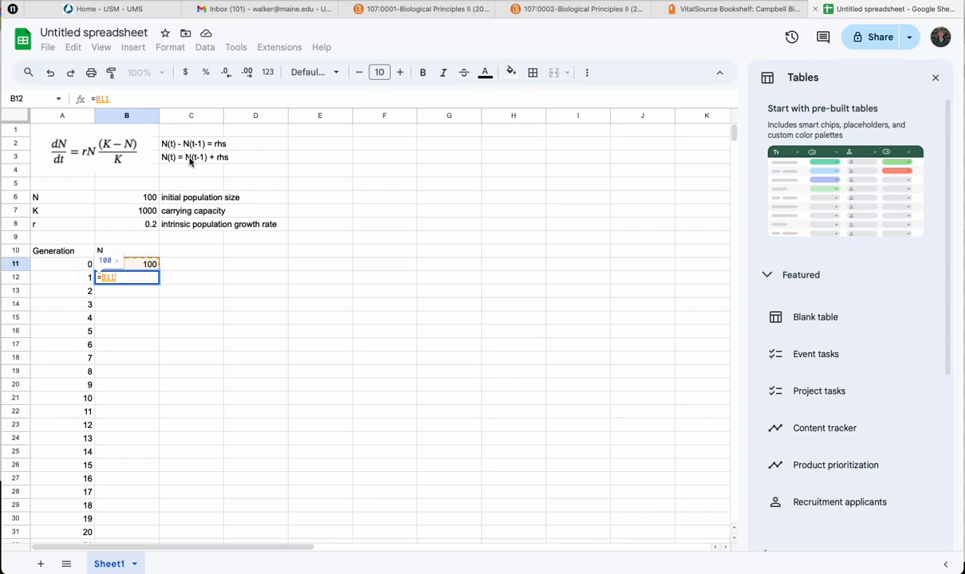
type("+")
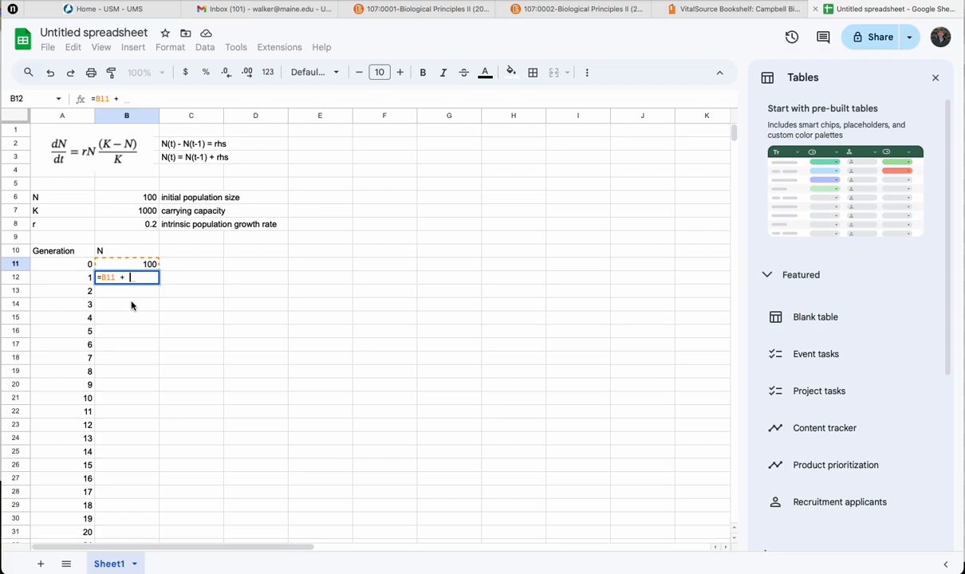
left_click(136, 229)
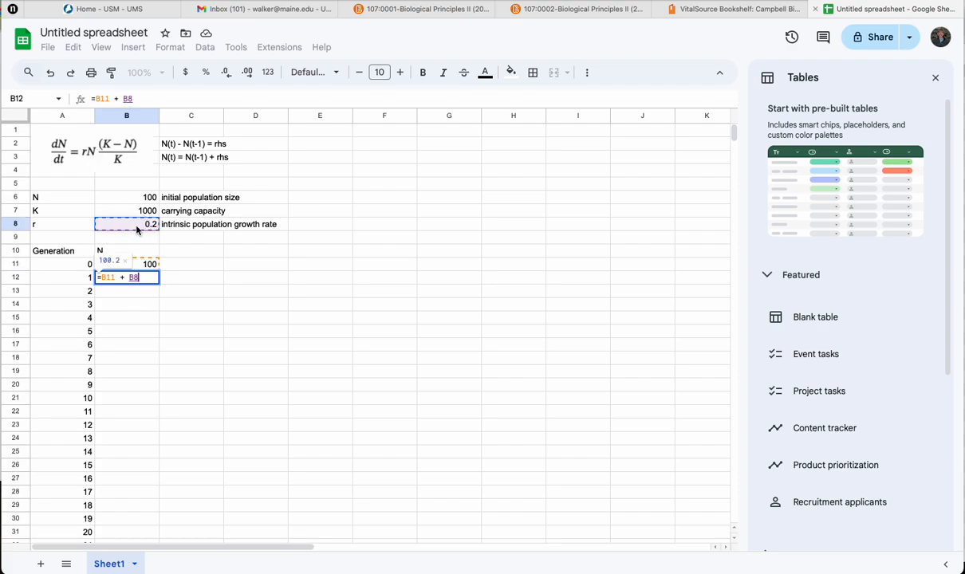
type("*")
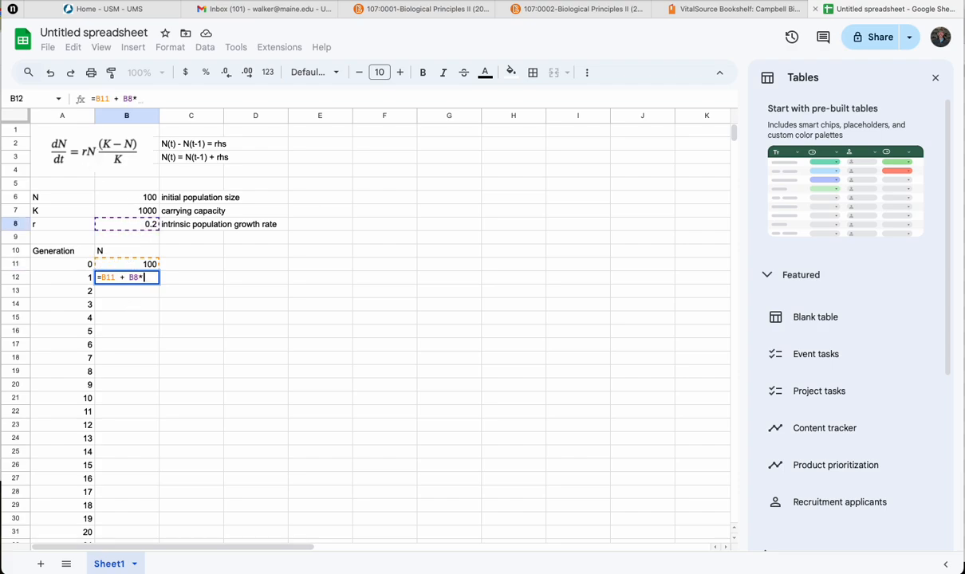
left_click(137, 266)
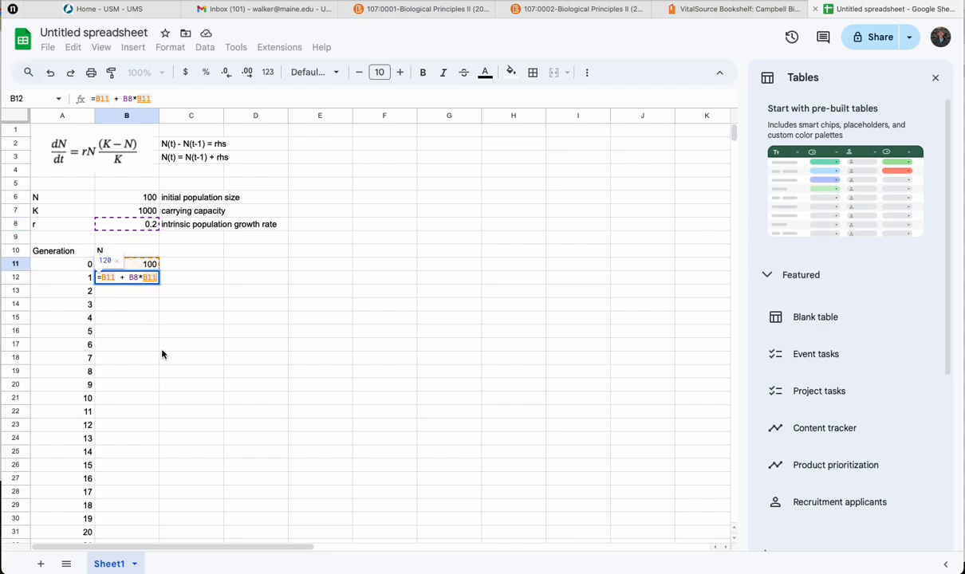
type("*")
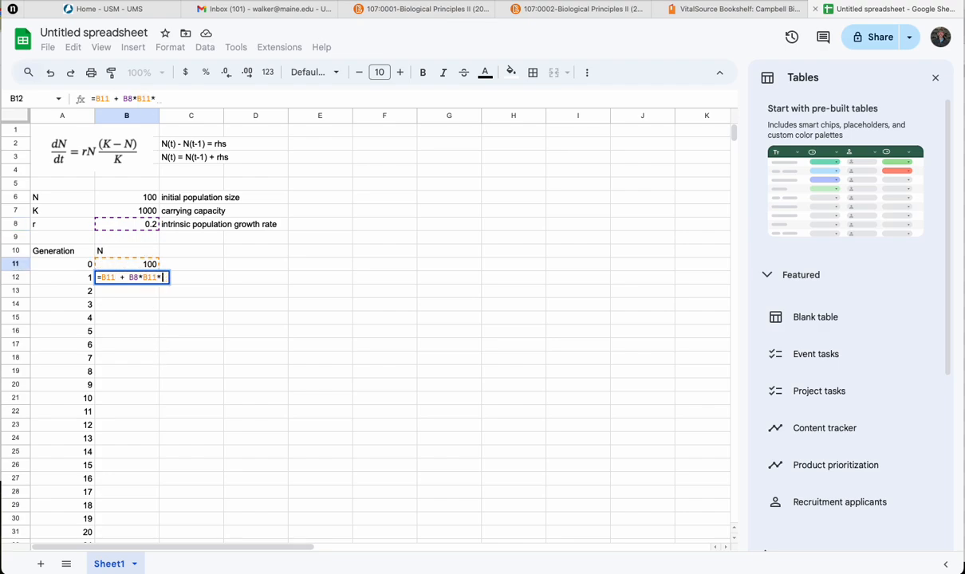
type("(")
left_click(127, 210)
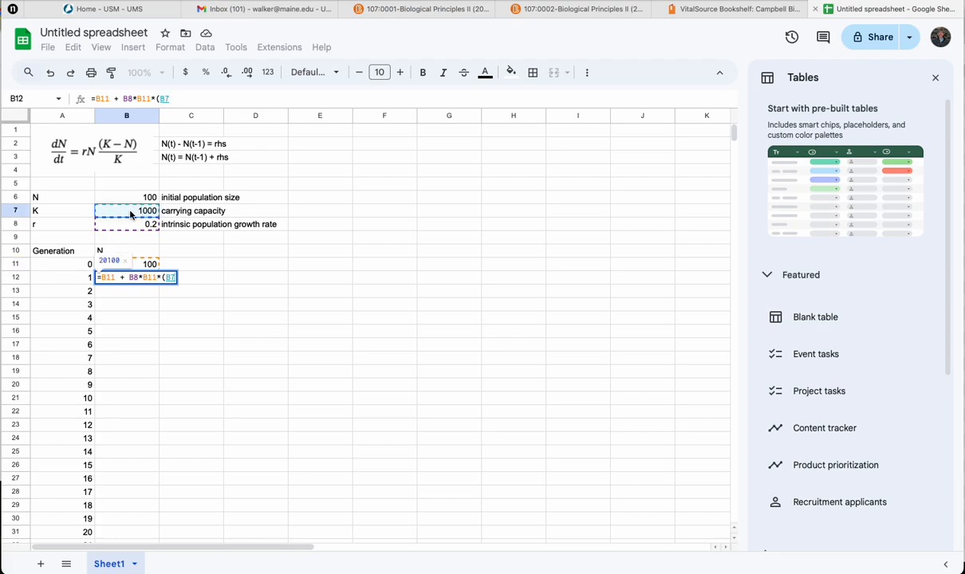
type("-")
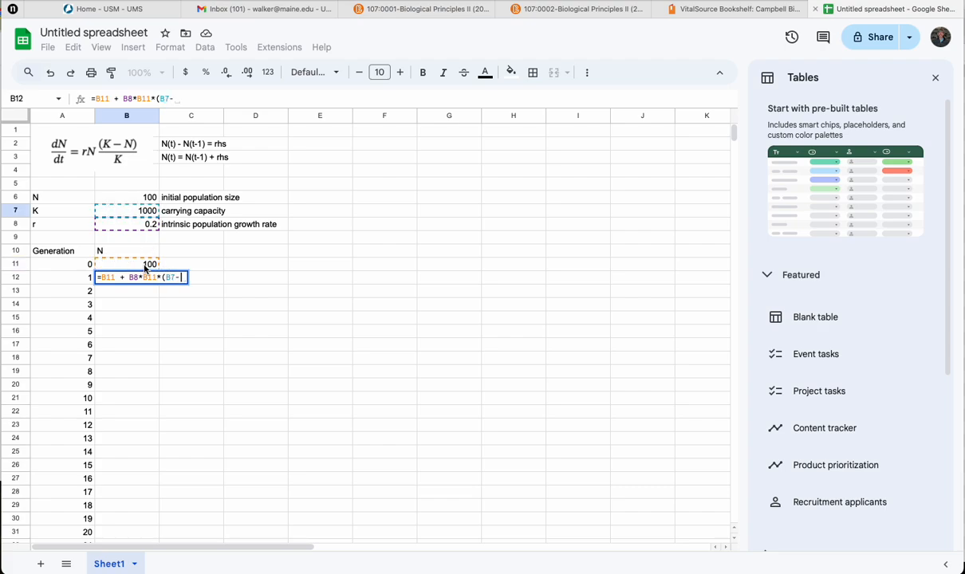
left_click(130, 265)
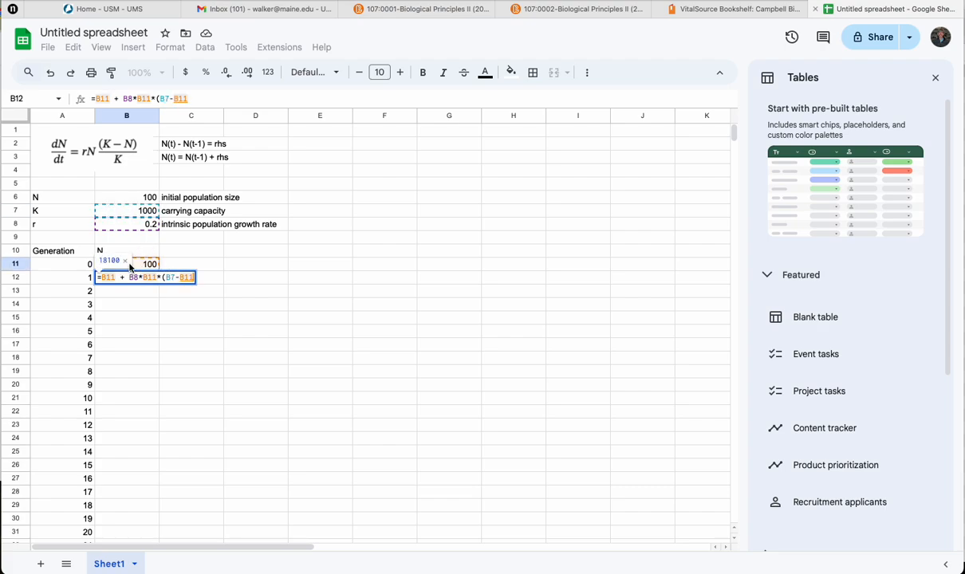
type(")")
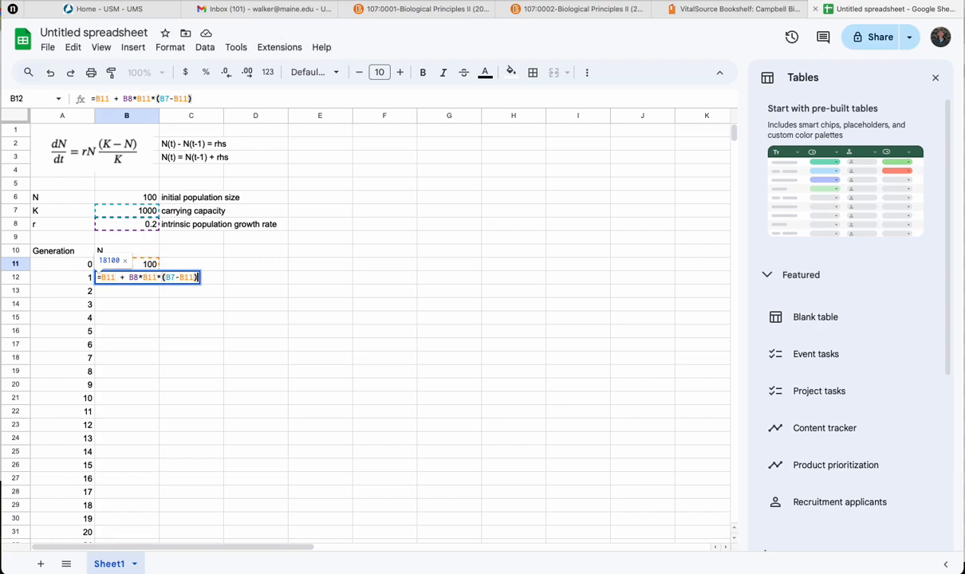
type("/")
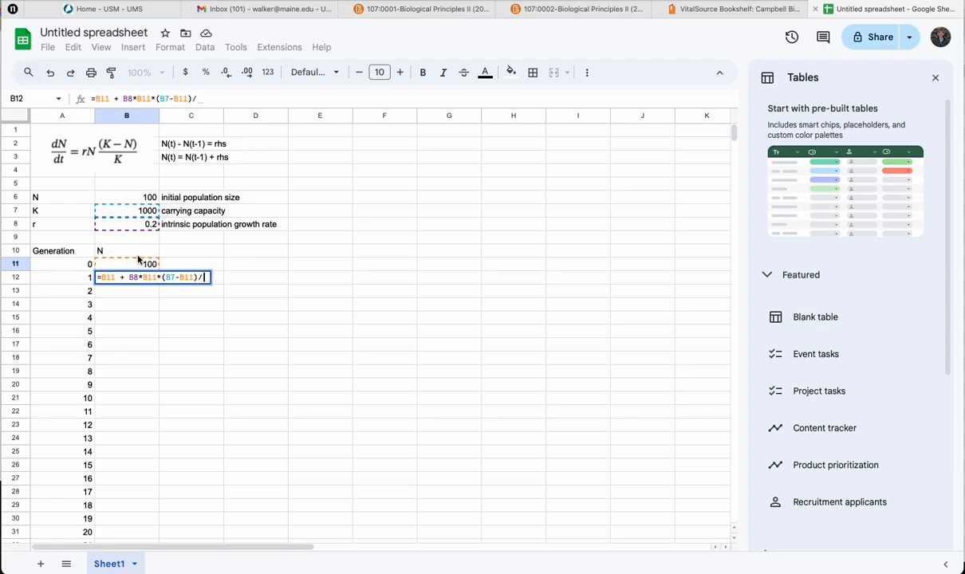
left_click(139, 211)
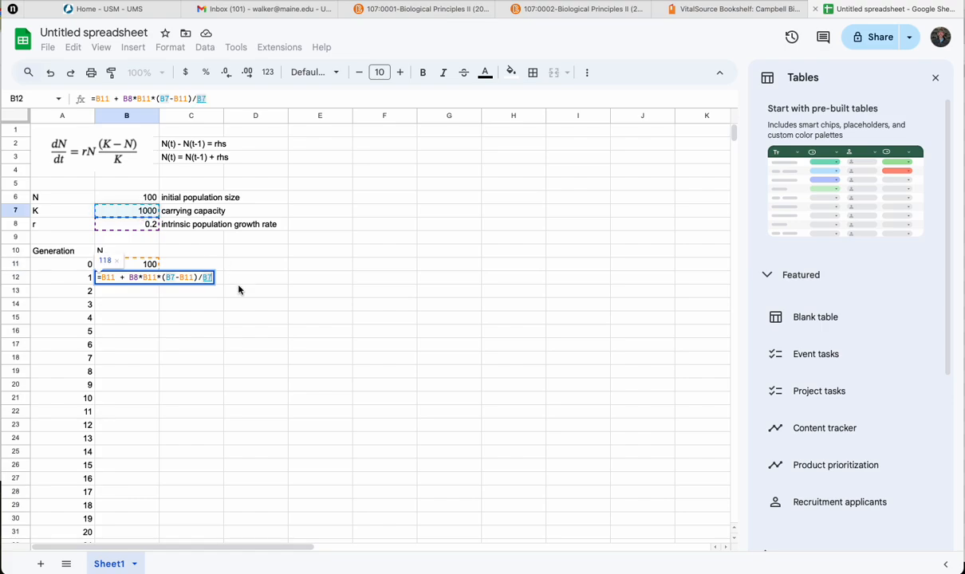
key("Return")
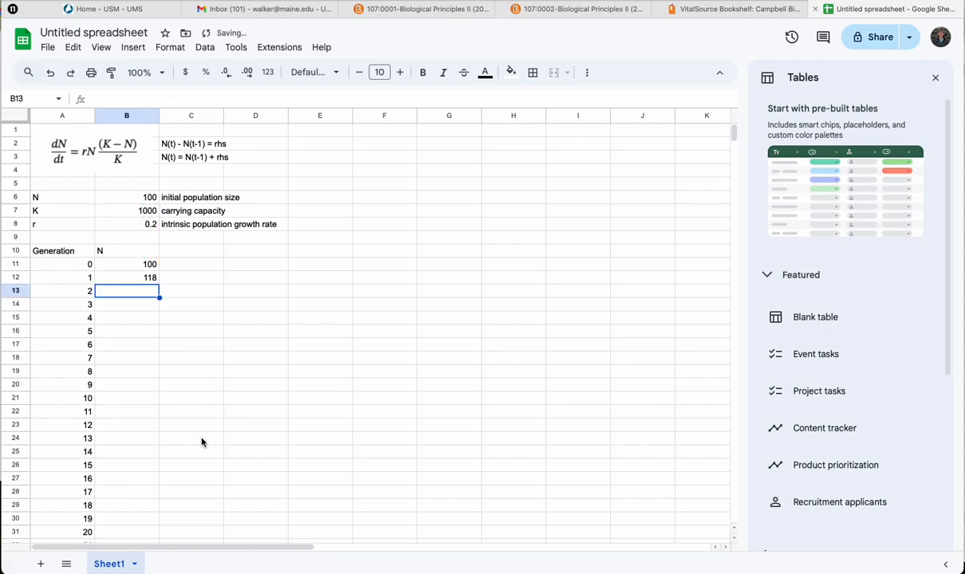
Try to copy the B12 formula down to B13 and check which cells the copy references.
left_click(148, 277)
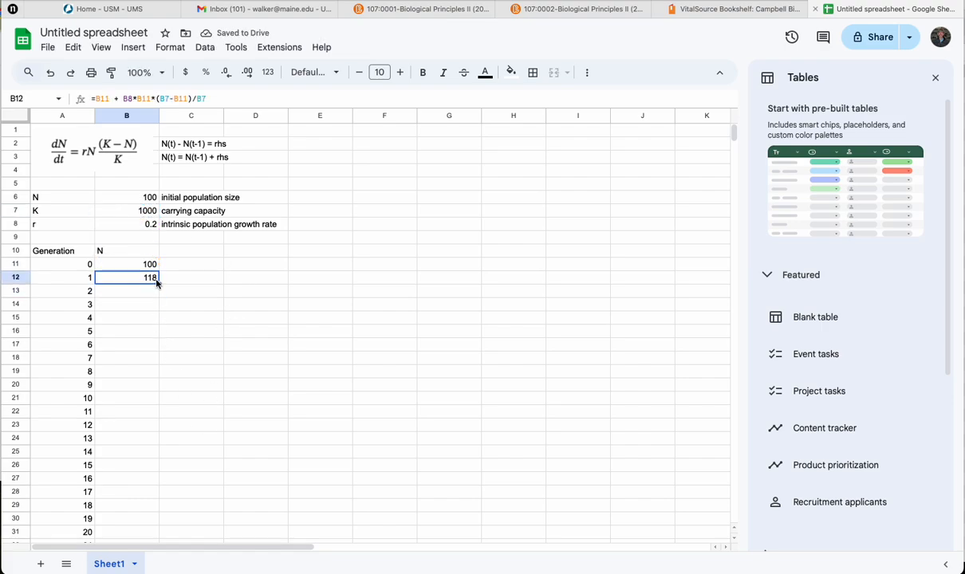
left_click_drag(160, 284, 158, 293)
left_click_drag(158, 293, 157, 293)
left_click(151, 318)
left_click(152, 292)
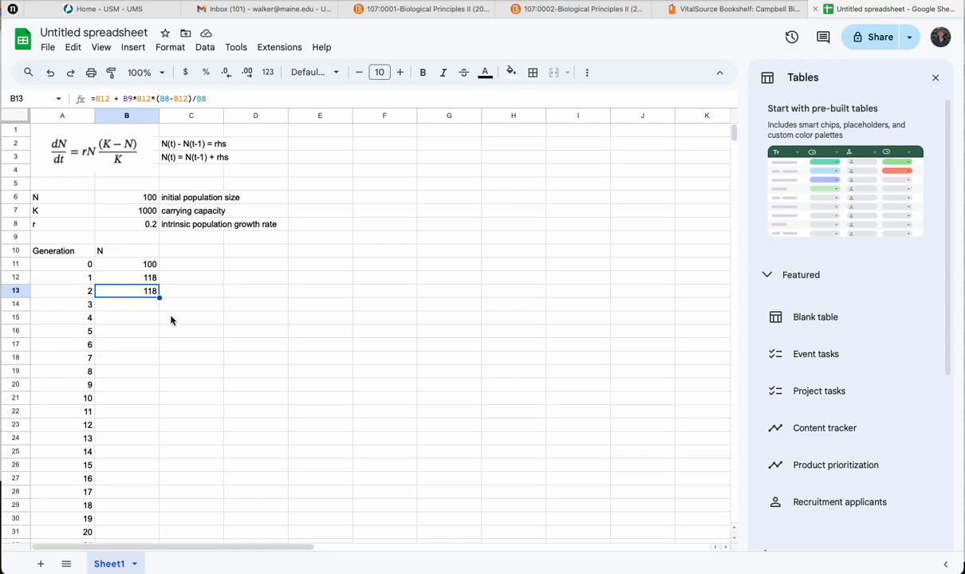
Lock the rows of the r and K references in B12, making the formula =B11 + B$8*B11*(B$7-B11)/B$7.
left_click(142, 271)
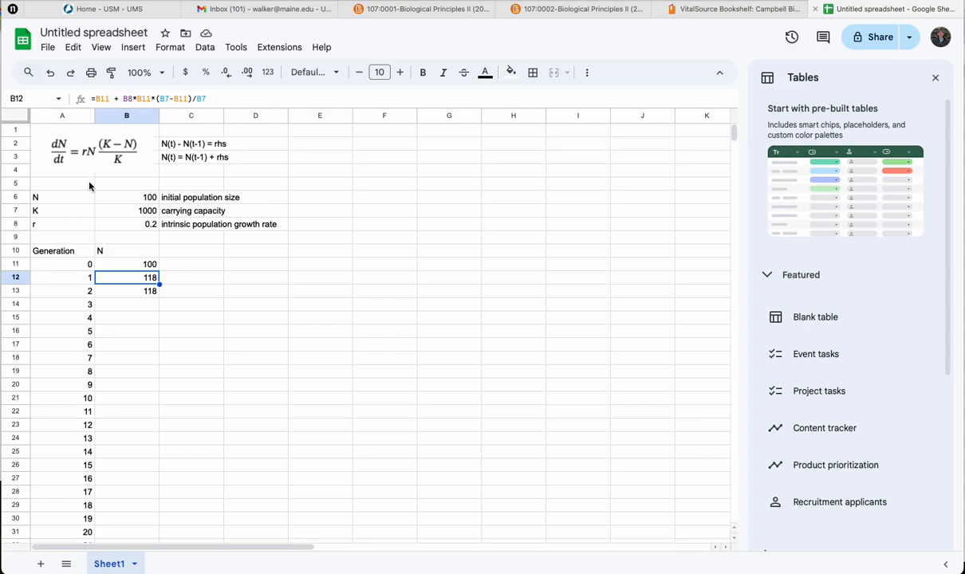
left_click(127, 99)
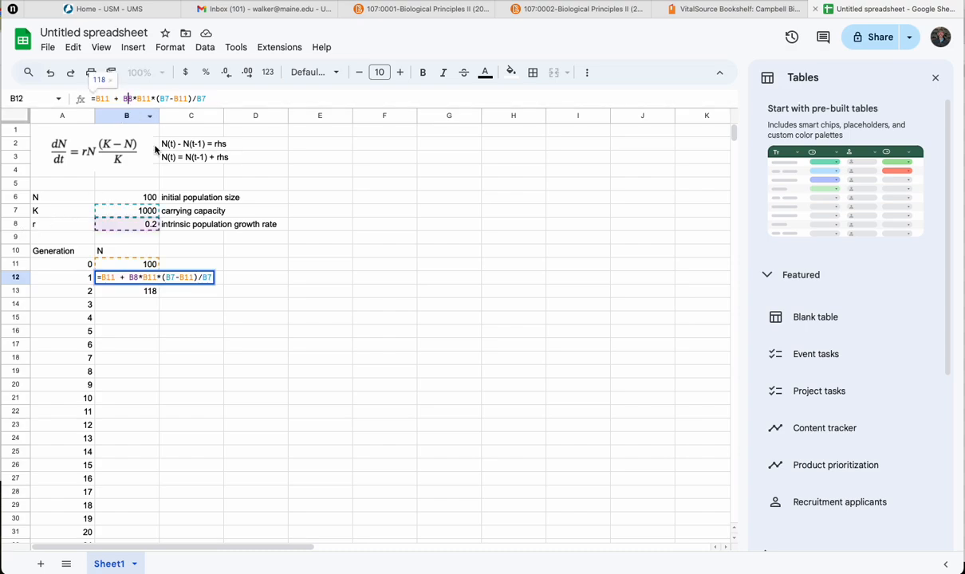
type("$")
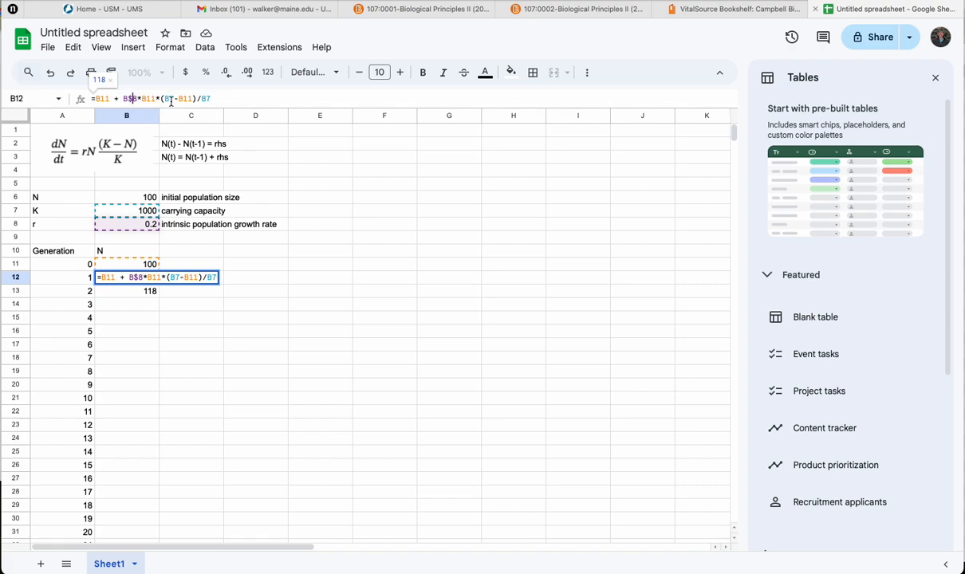
left_click(163, 98)
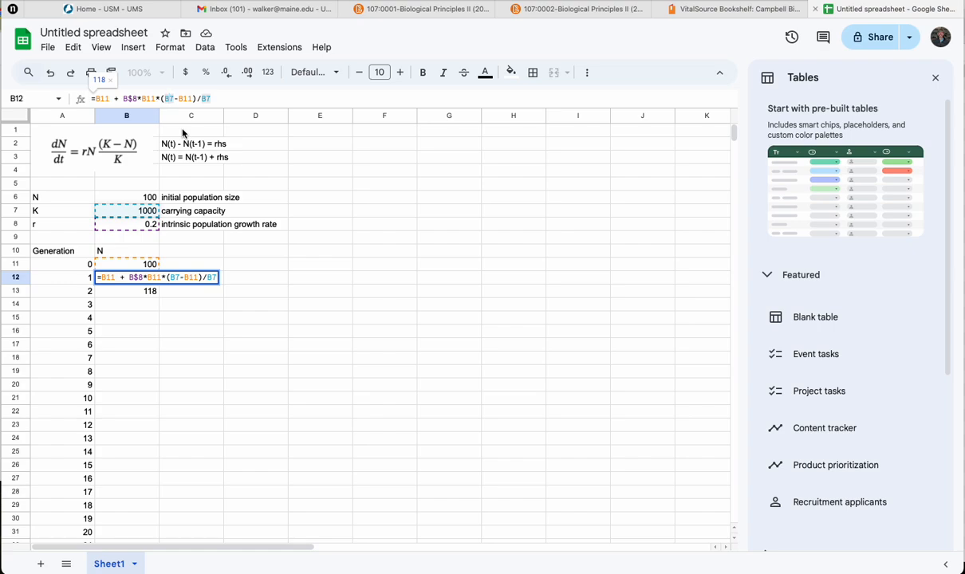
type("$")
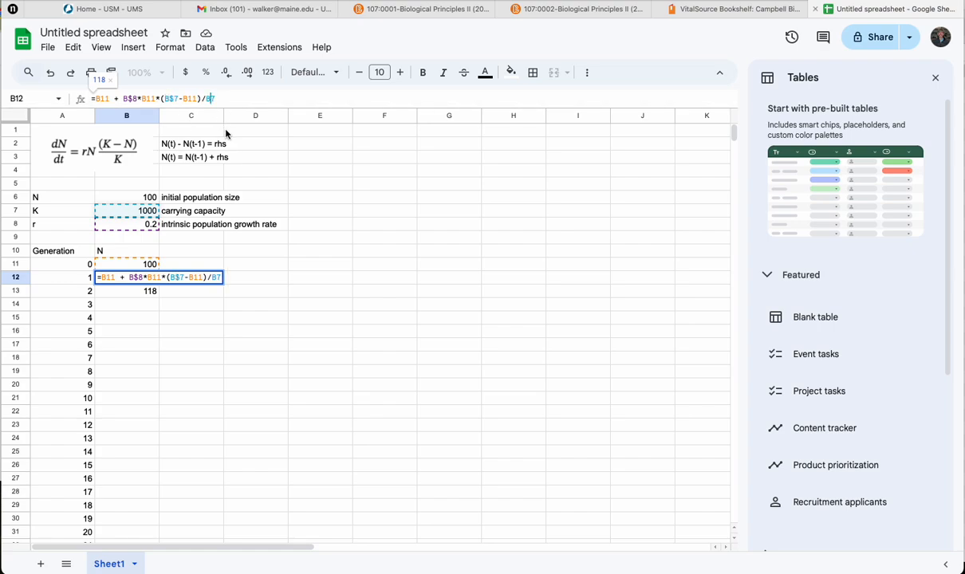
type("$")
key("Return")
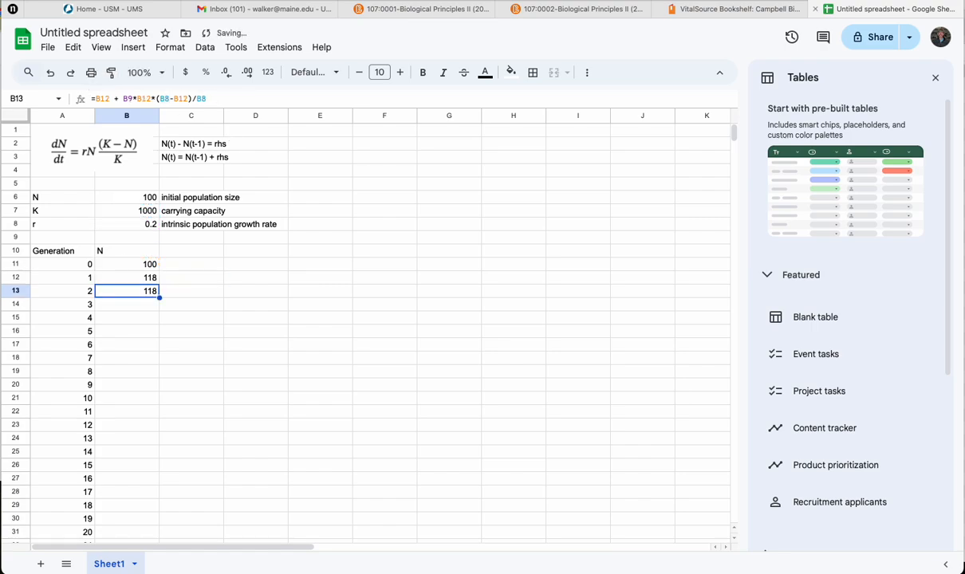
Fill the B12 formula down to B16 for generations 2 through 5 and check the references in B13.
left_click(144, 277)
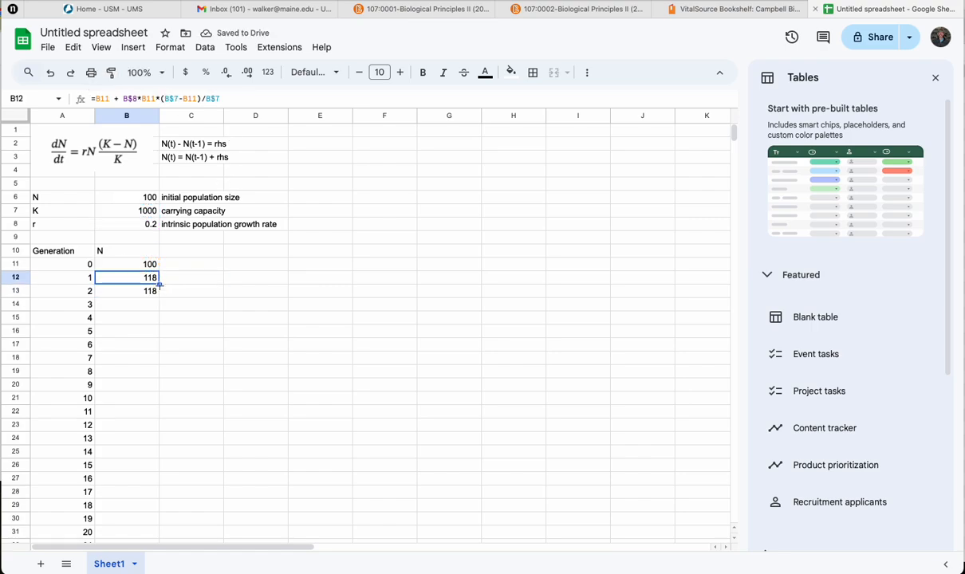
left_click_drag(159, 284, 159, 298)
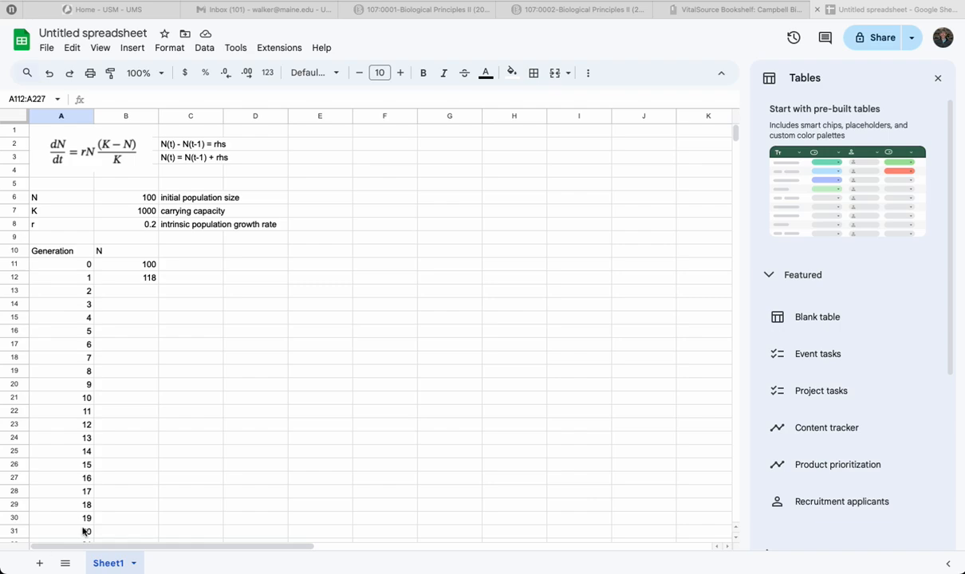
left_click(147, 277)
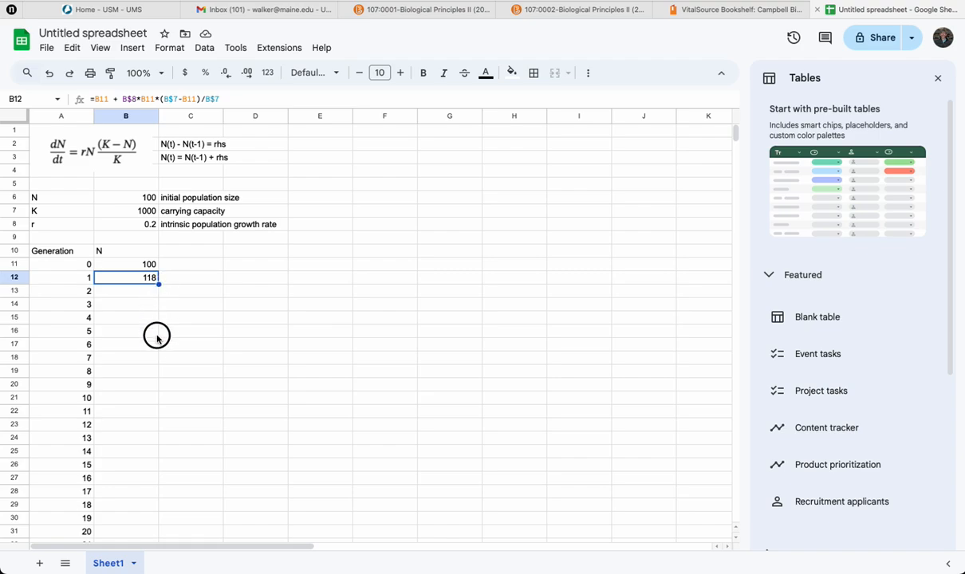
left_click_drag(160, 285, 151, 331)
left_click(198, 334)
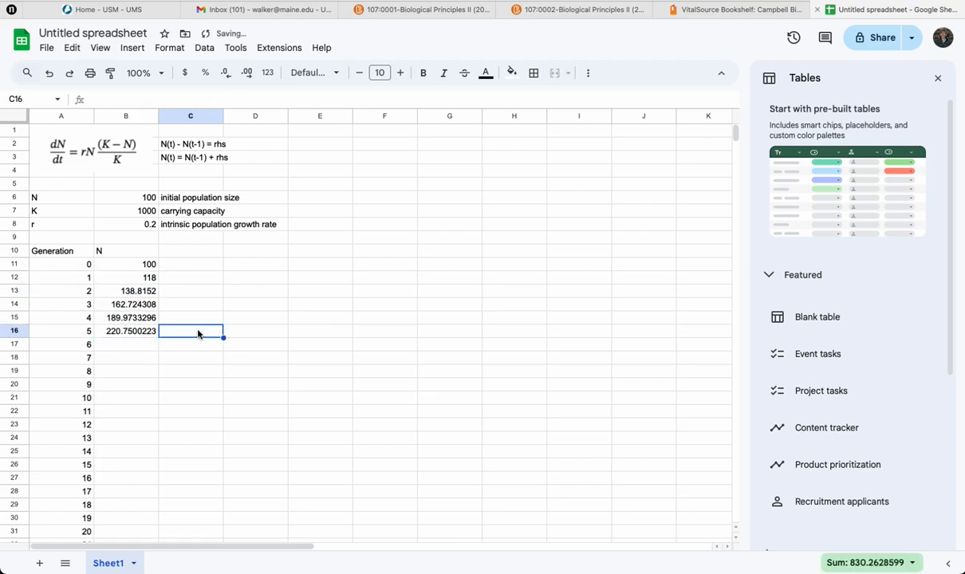
left_click(142, 291)
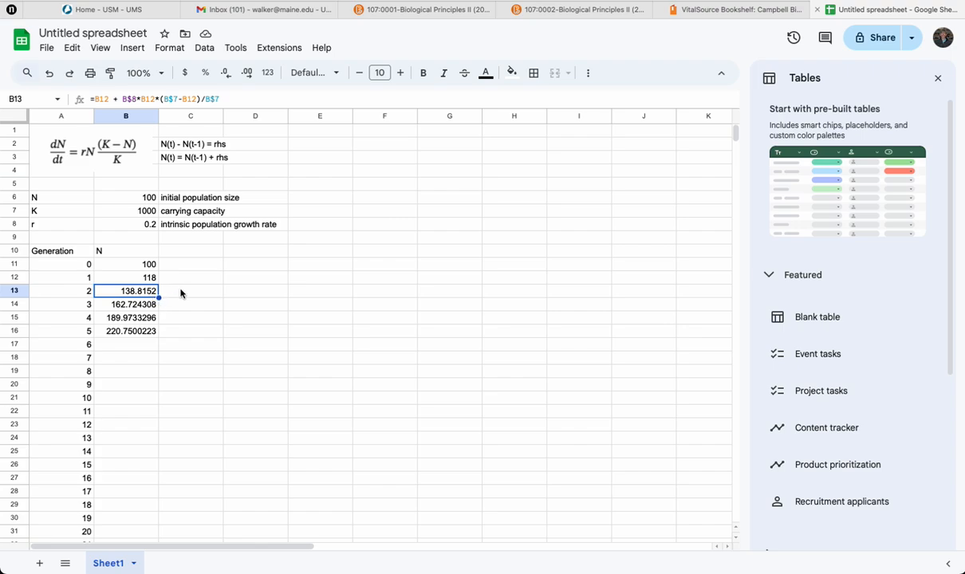
Format the population sizes in B11:B111 as whole numbers without decimal places.
left_click(142, 262)
scroll(215, 386, "down", 15)
scroll(215, 385, "down", 1)
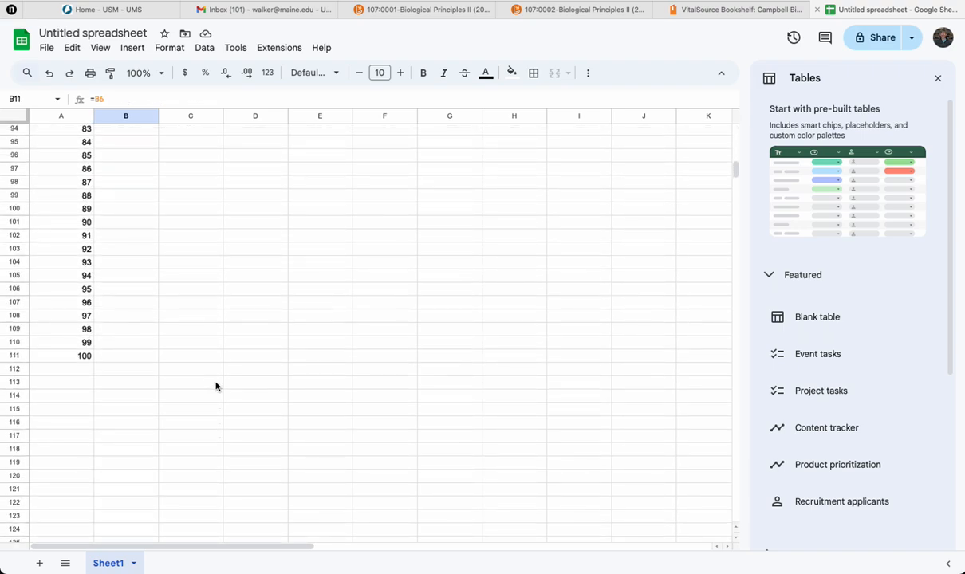
left_click(159, 357, "shift")
scroll(254, 356, "up", 15)
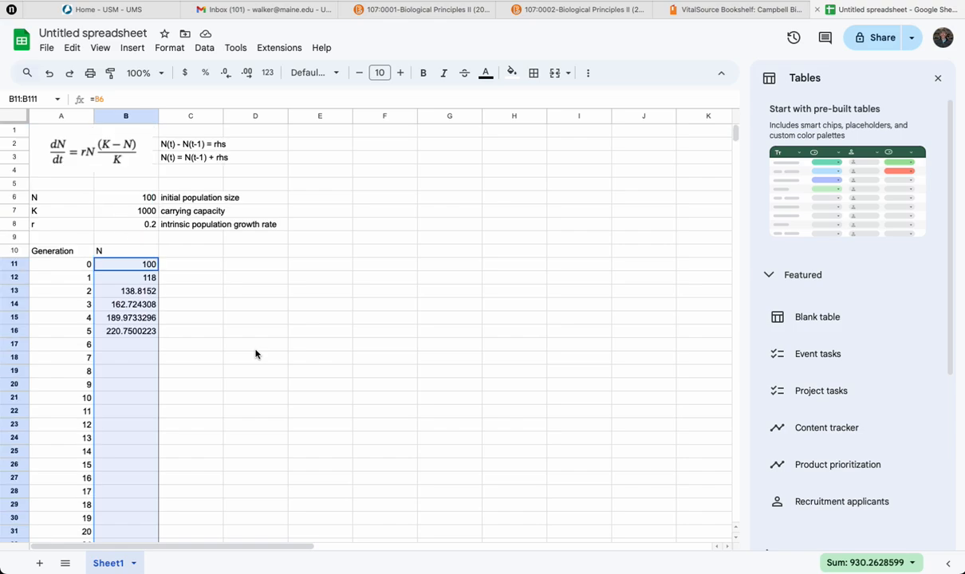
left_click(227, 73)
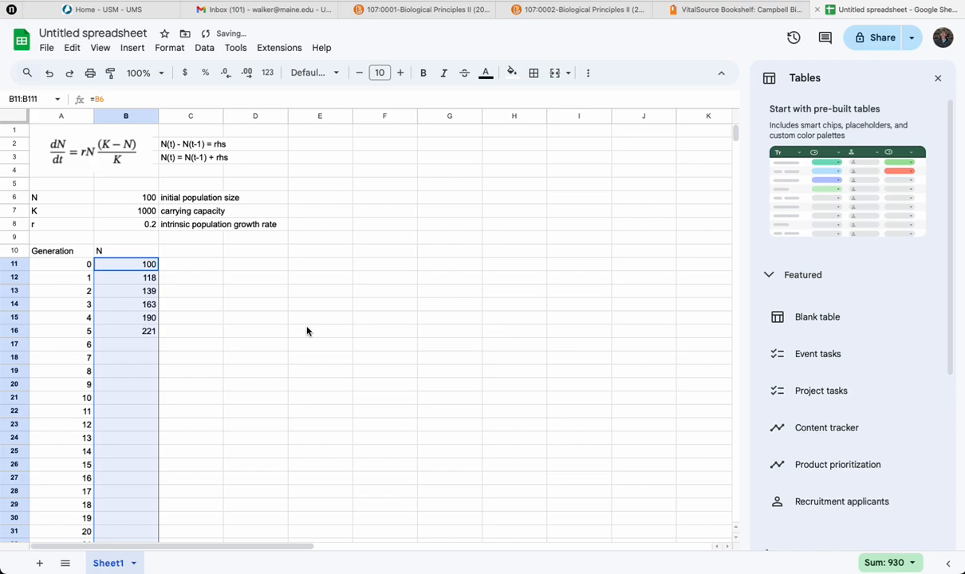
Fill the population formula from B16 down to B111 so it covers all generations through 100, and review the filled values.
left_click(165, 342)
left_click(156, 332)
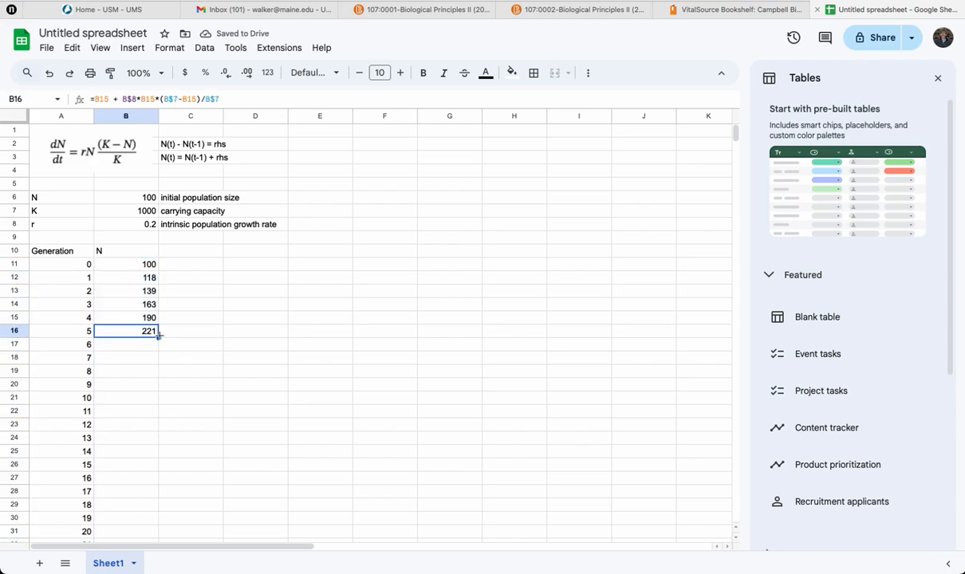
left_click_drag(158, 336, 136, 483)
scroll(236, 439, "up", 10)
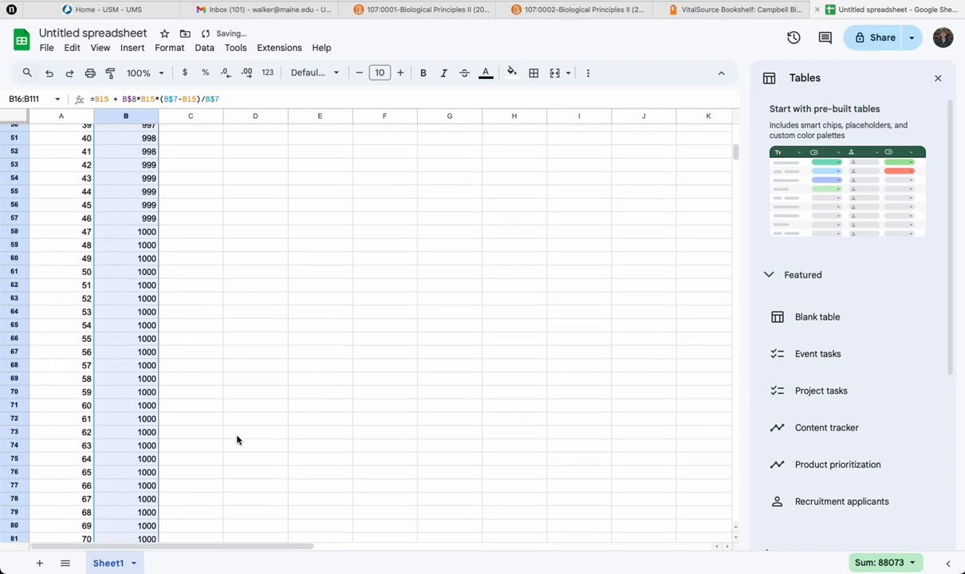
scroll(237, 439, "down", 6)
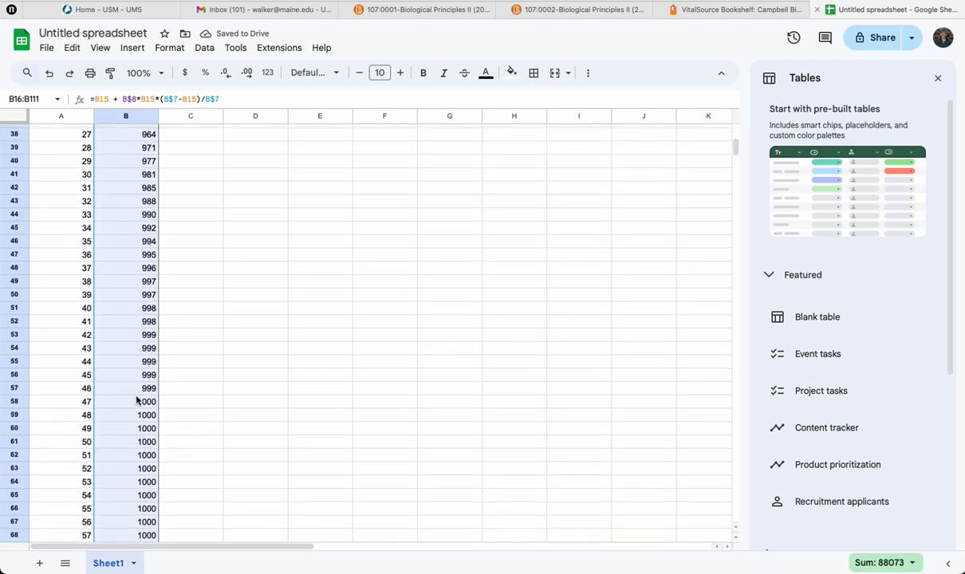
scroll(387, 426, "up", 12)
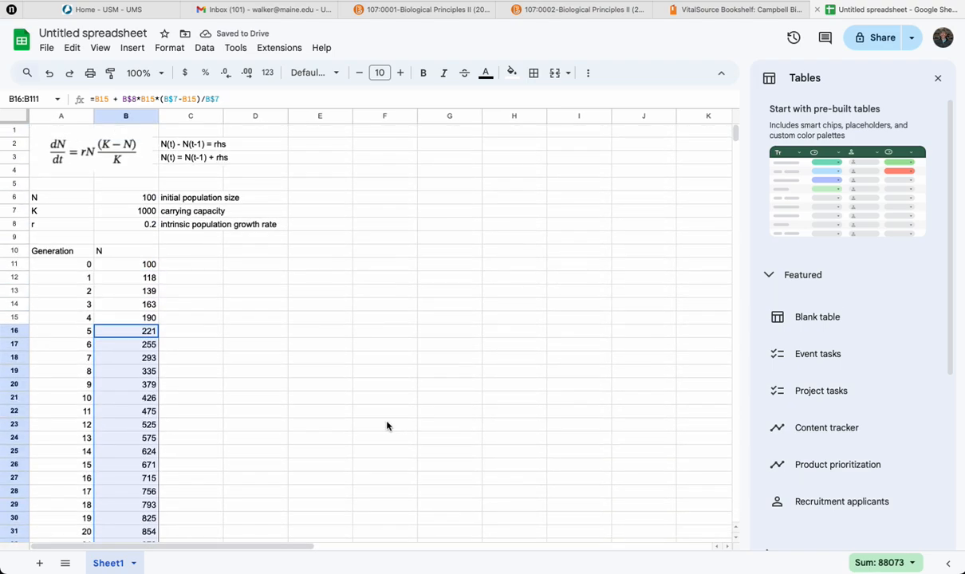
Insert a line chart of N against Generation from A10:B111 and place it beside the data, starting around column E.
left_click(386, 426)
left_click_drag(73, 251, 129, 250)
scroll(232, 216, "up", 20)
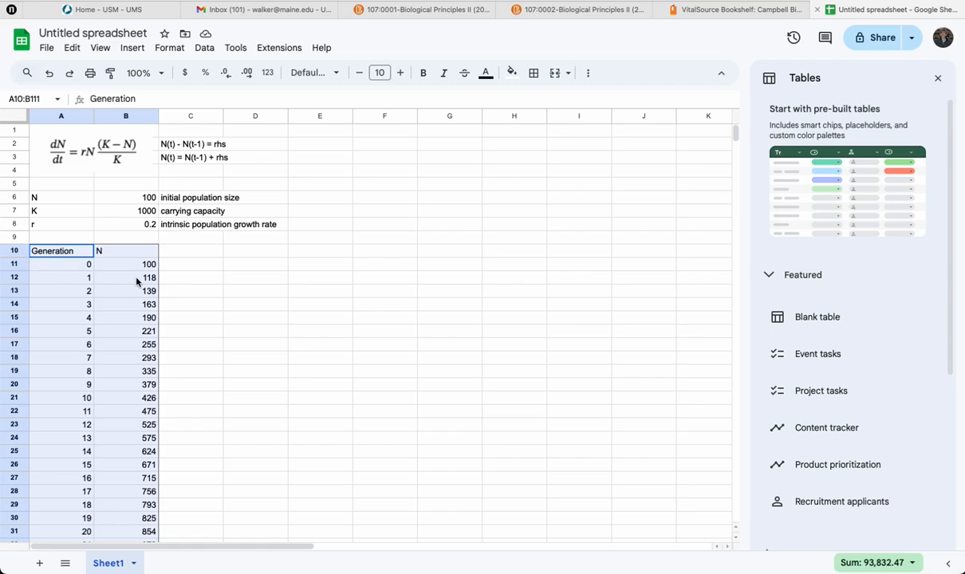
left_click(125, 49)
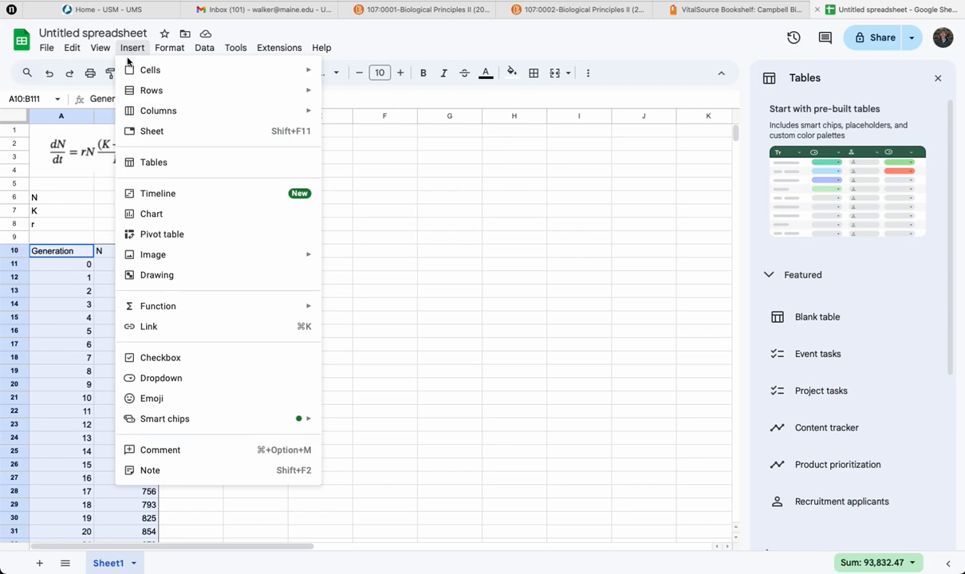
left_click(152, 213)
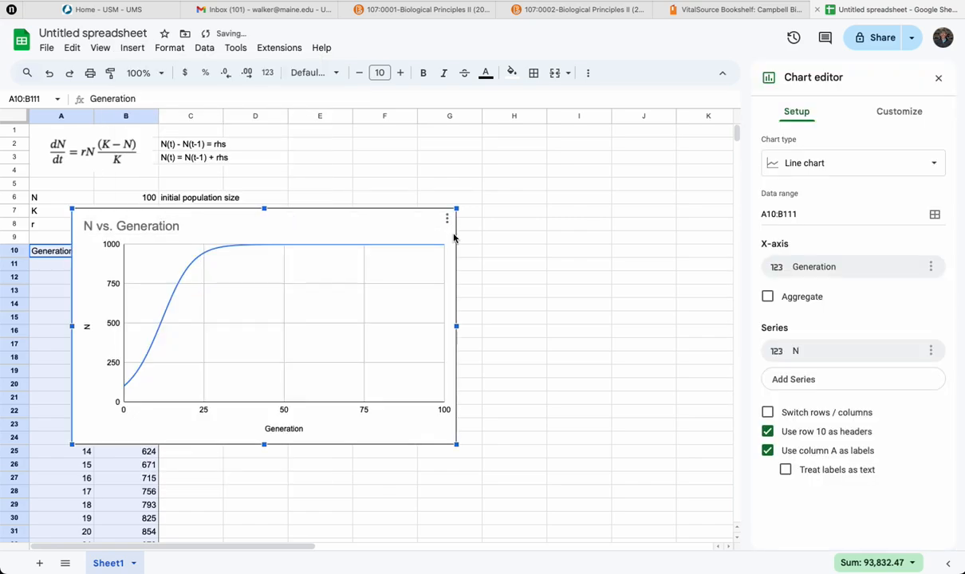
left_click(413, 231)
left_click_drag(413, 231, 632, 184)
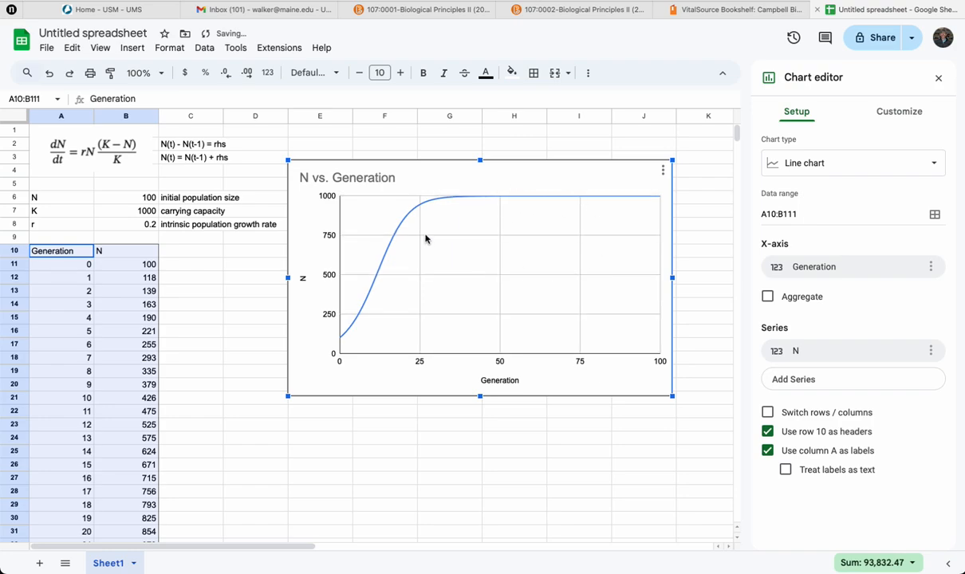
Change the chart title to "Logistic growth" and close the chart editing.
double_click(348, 179)
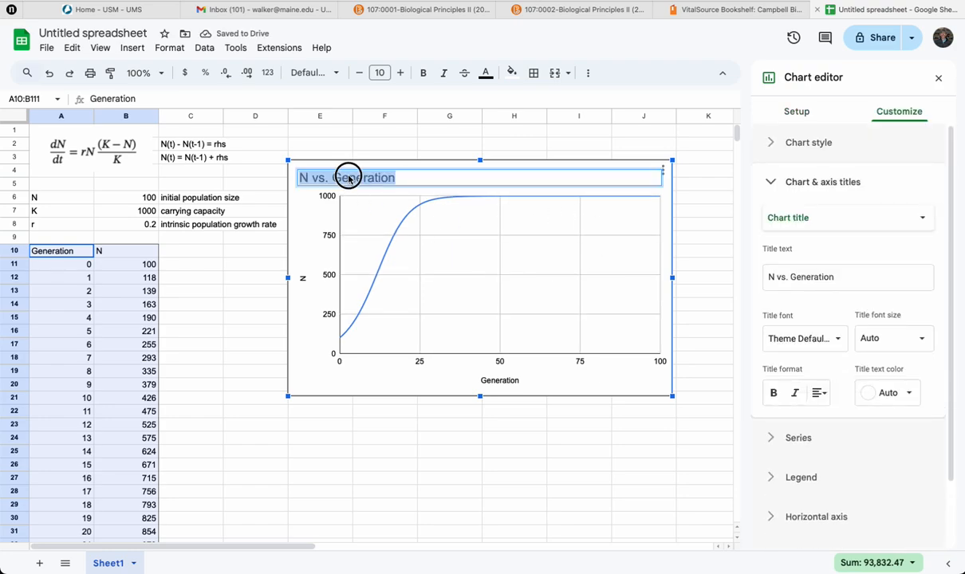
type("Lo")
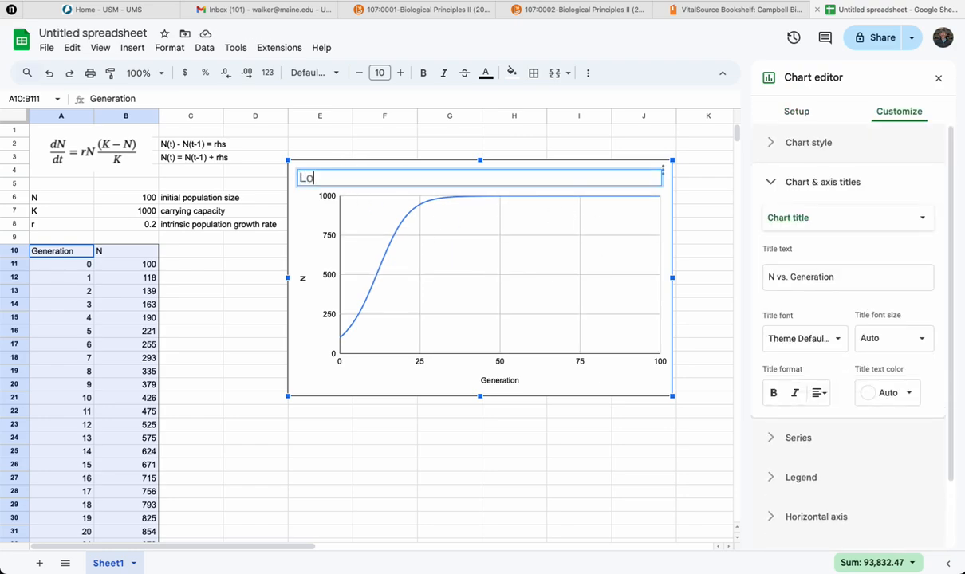
type("gistic growth")
left_click(416, 256)
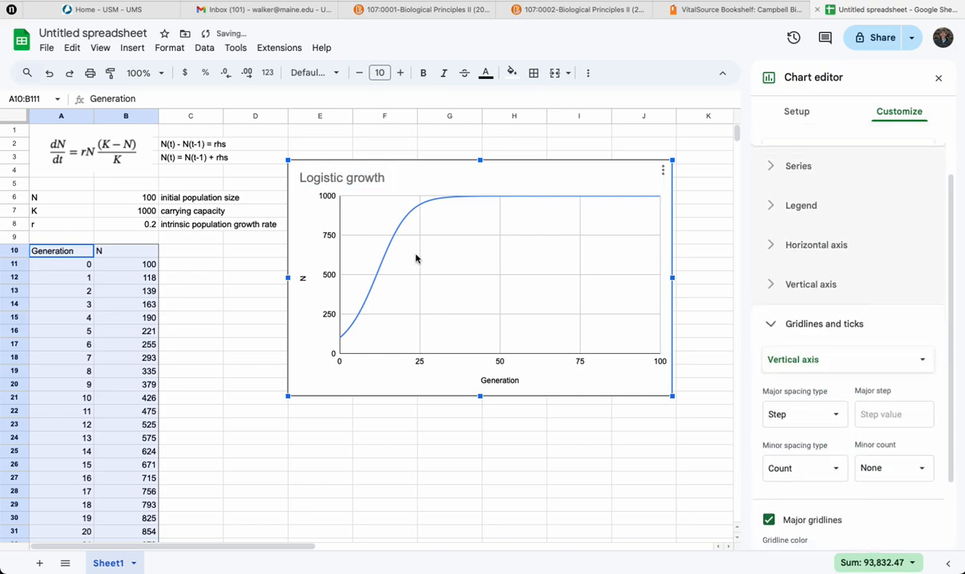
left_click(237, 318)
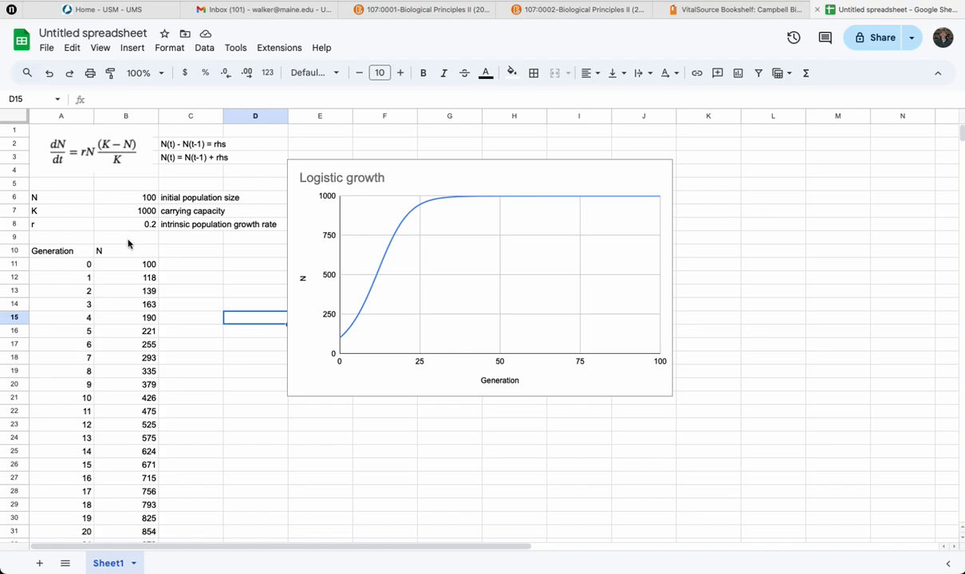
Set the initial population size N in B6 to 10 to test its effect on the curve.
left_click(137, 196)
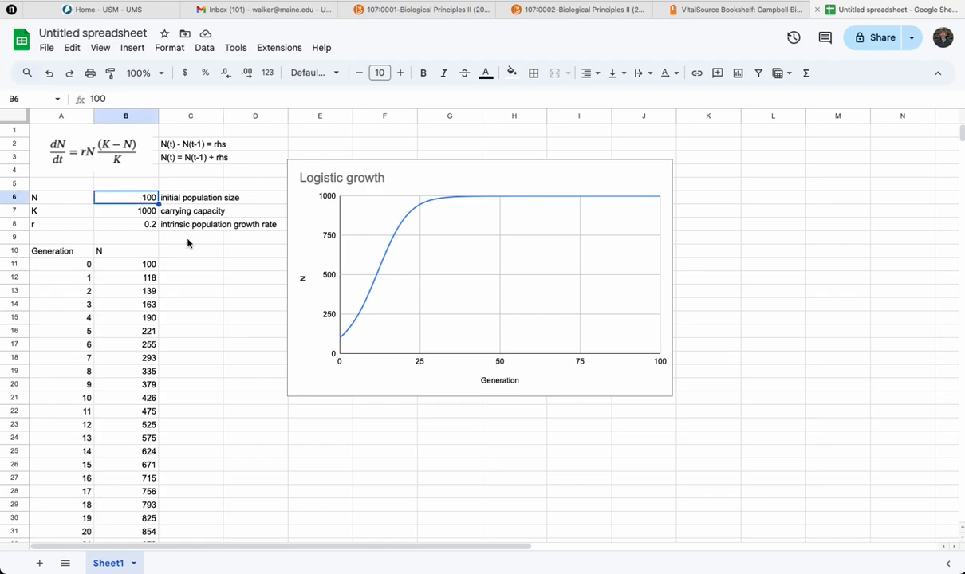
type("10")
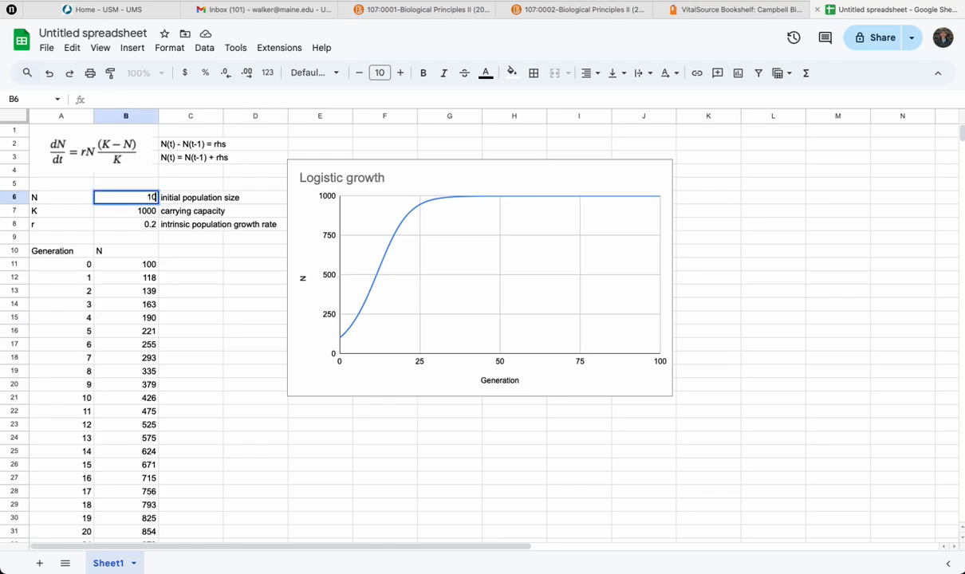
key("Return")
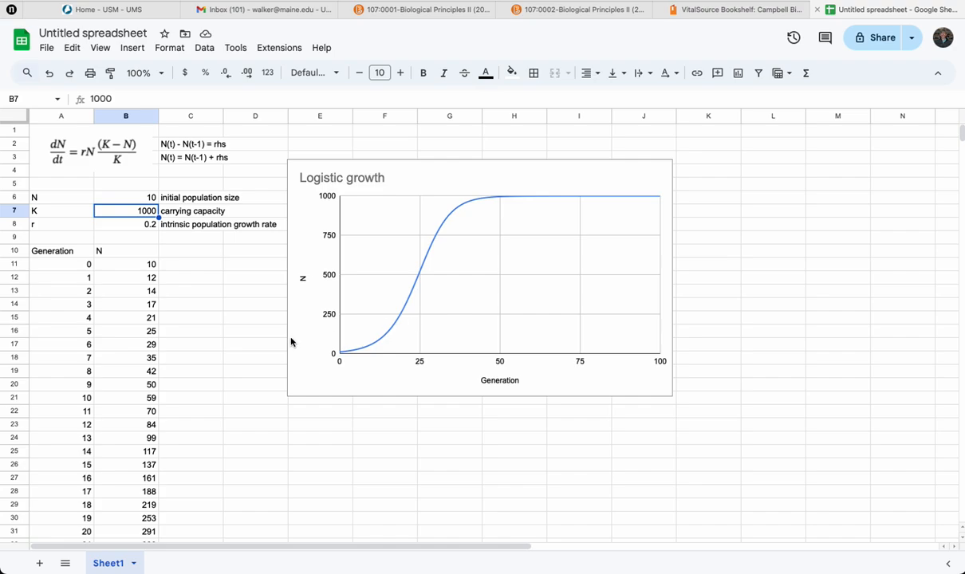
Set the initial population size N in B6 to 2.
left_click(139, 201)
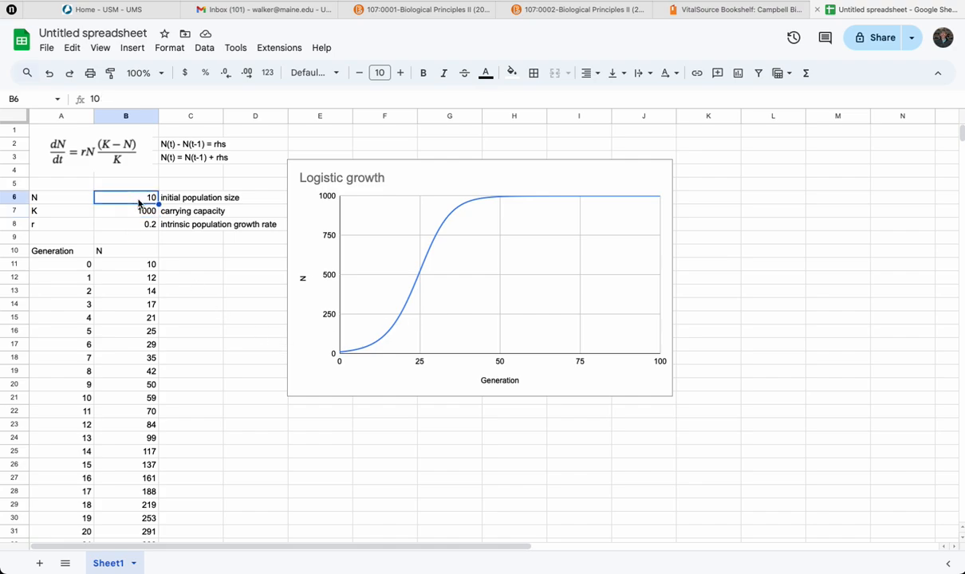
type("2")
key("Return")
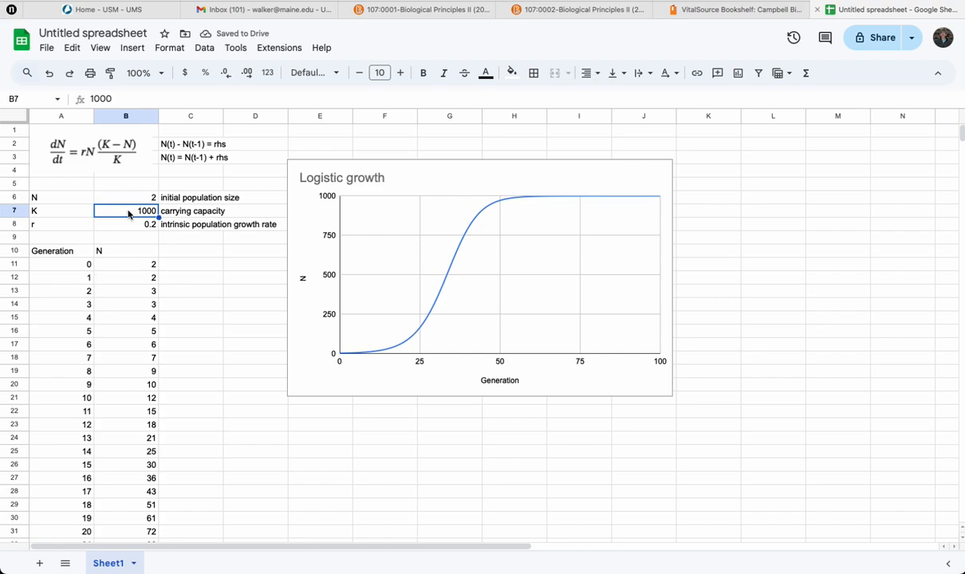
Test the model with a carrying capacity K of 2000 in B7 and a growth rate r of 0.8 in B8.
type("2000")
key("Return")
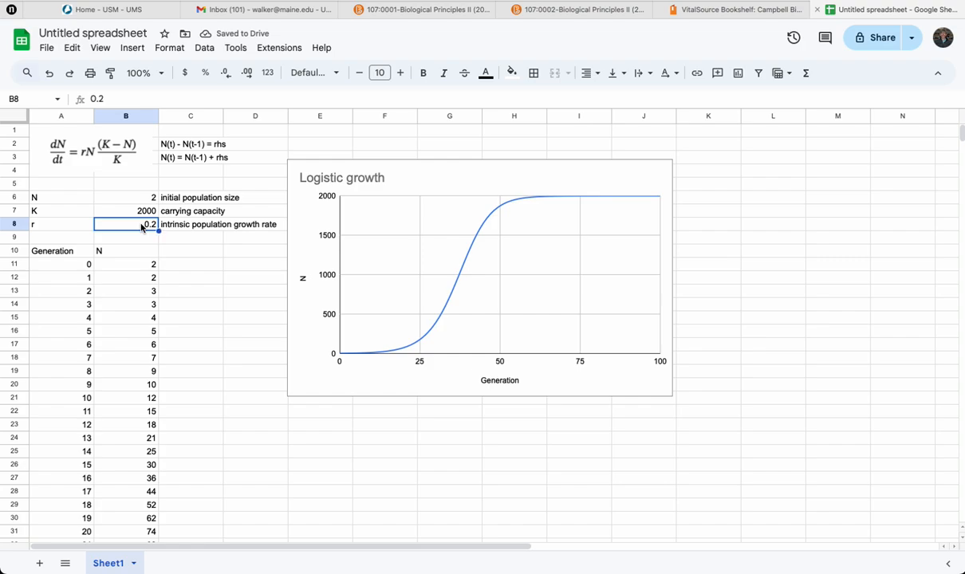
key("BackSpace")
type("0")
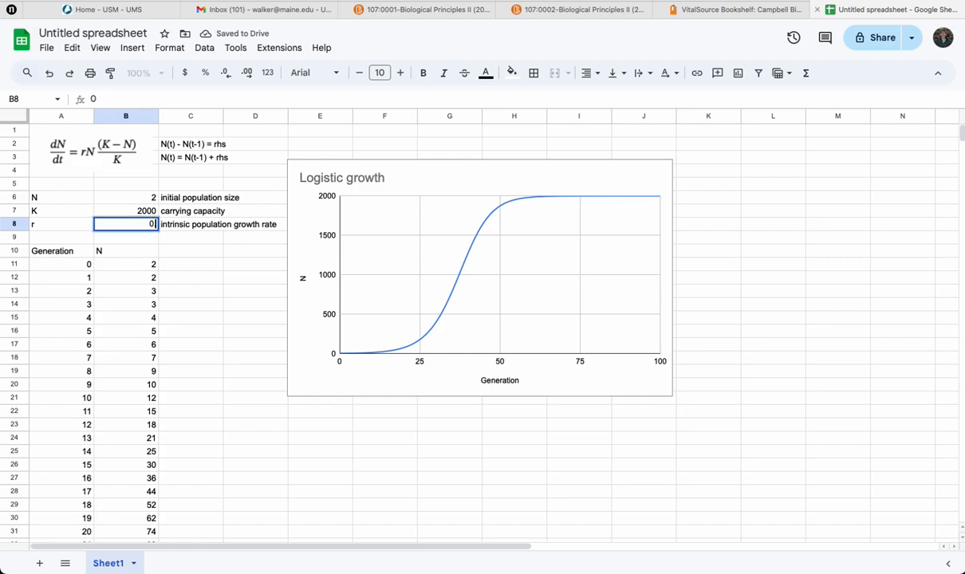
type(".8")
key("Return")
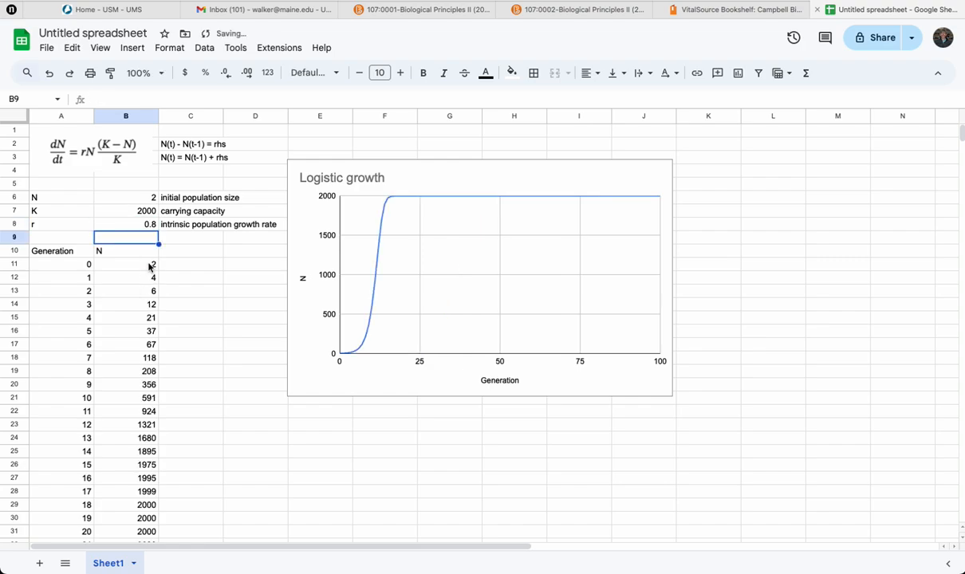
Test a very low intrinsic growth rate by setting r in B8 to 0.01.
left_click(142, 223)
type("0")
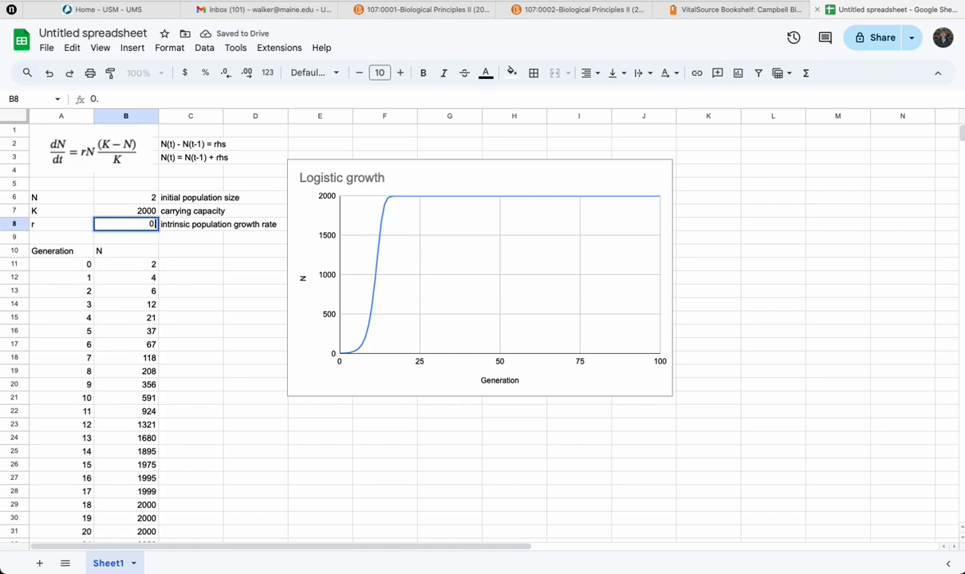
type(".01")
key("Return")
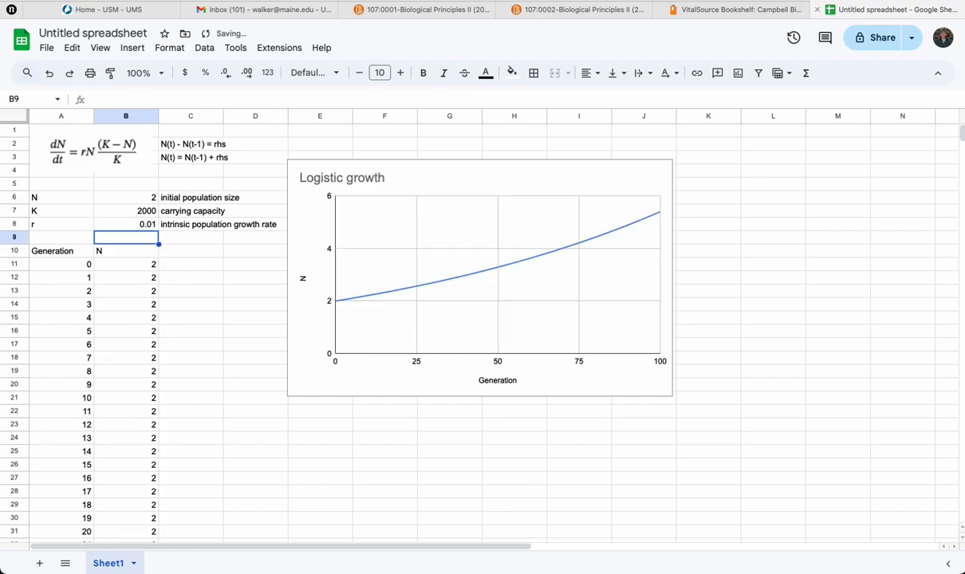
Test the model with a carrying capacity K of 500 in B7 and a growth rate r of 0.05 in B8.
left_click(148, 226)
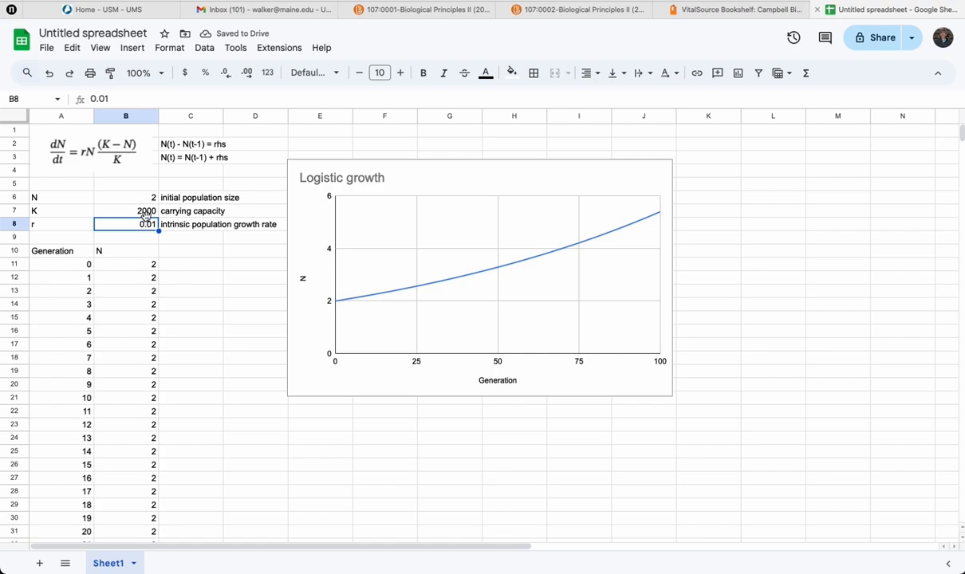
left_click(146, 212)
type("500")
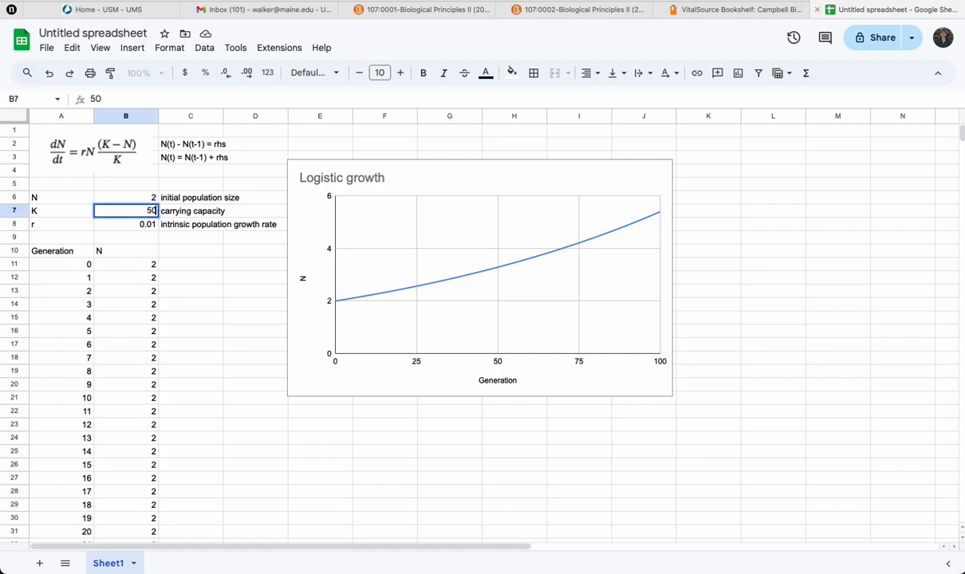
key("Return")
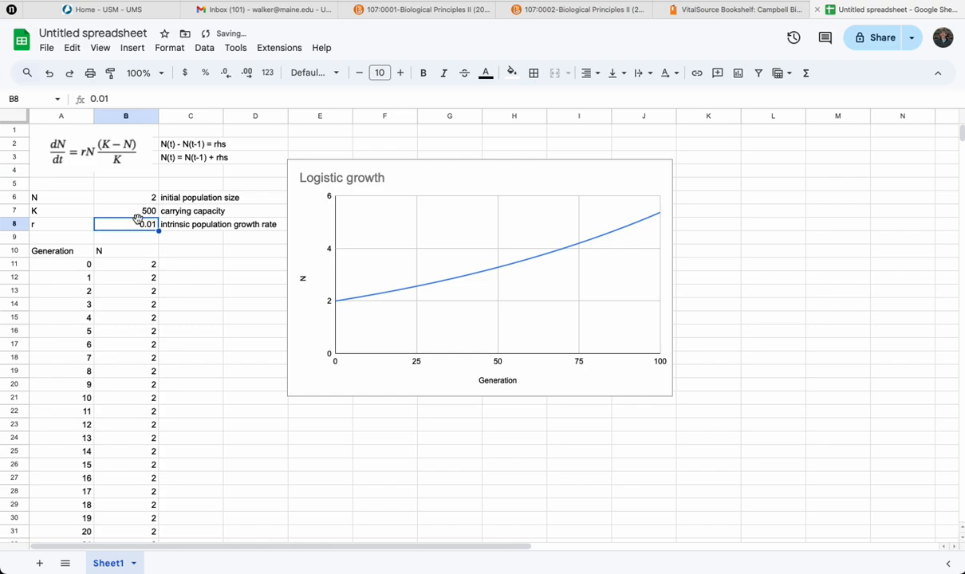
type("0.05")
key("Return")
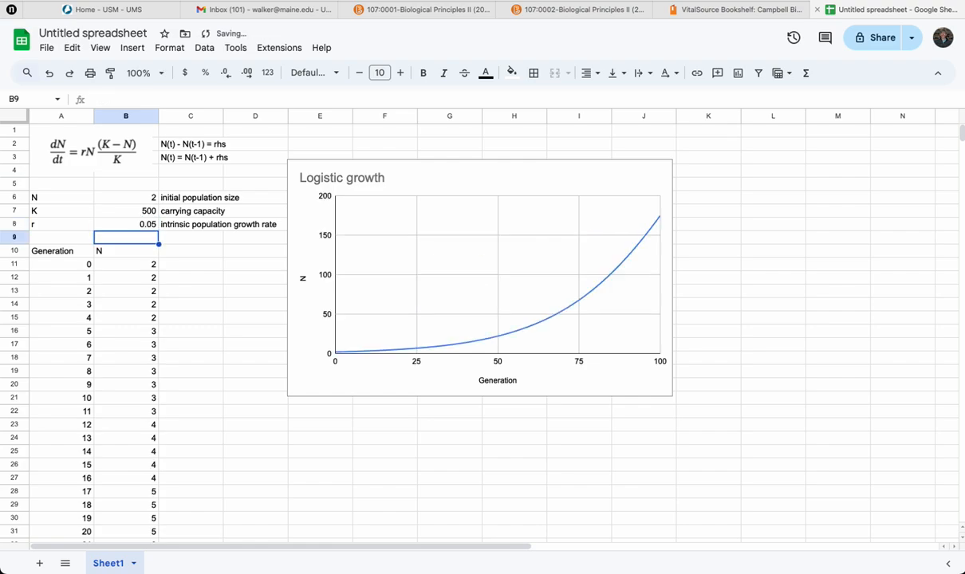
Set the growth rate r in B8 to 0.1 and the carrying capacity K in B7 to 100.
left_click(135, 224)
type("0.1")
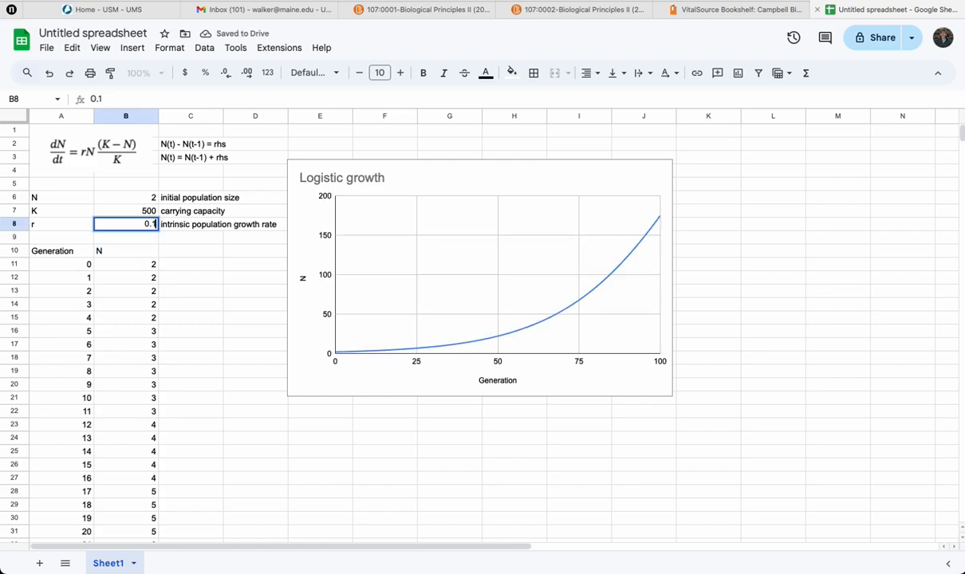
key("Return")
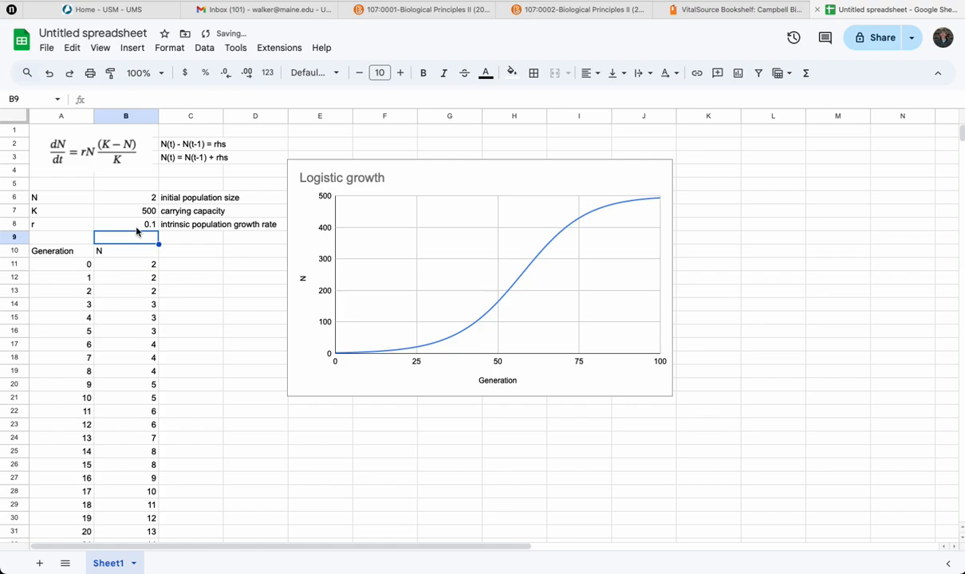
left_click(135, 210)
type("100")
key("Return")
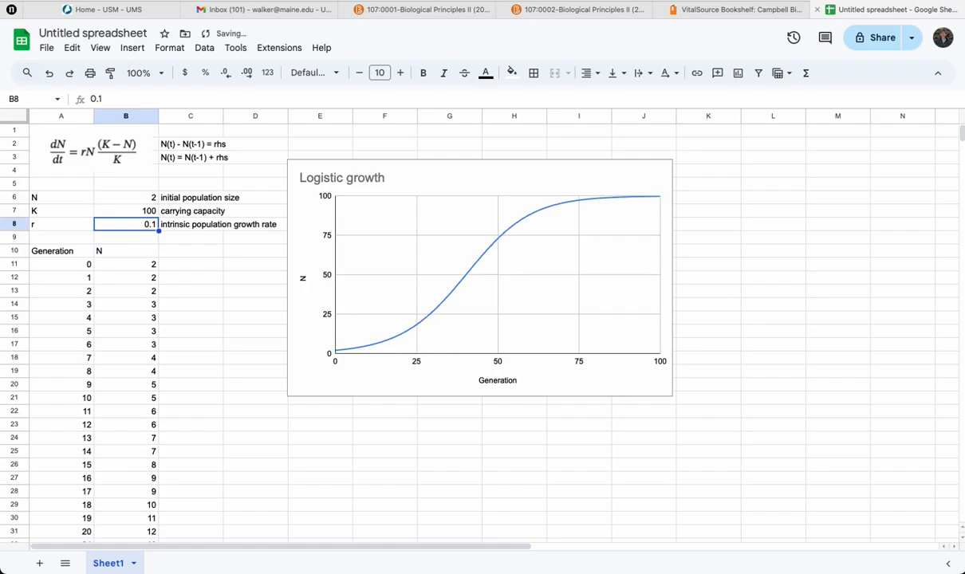